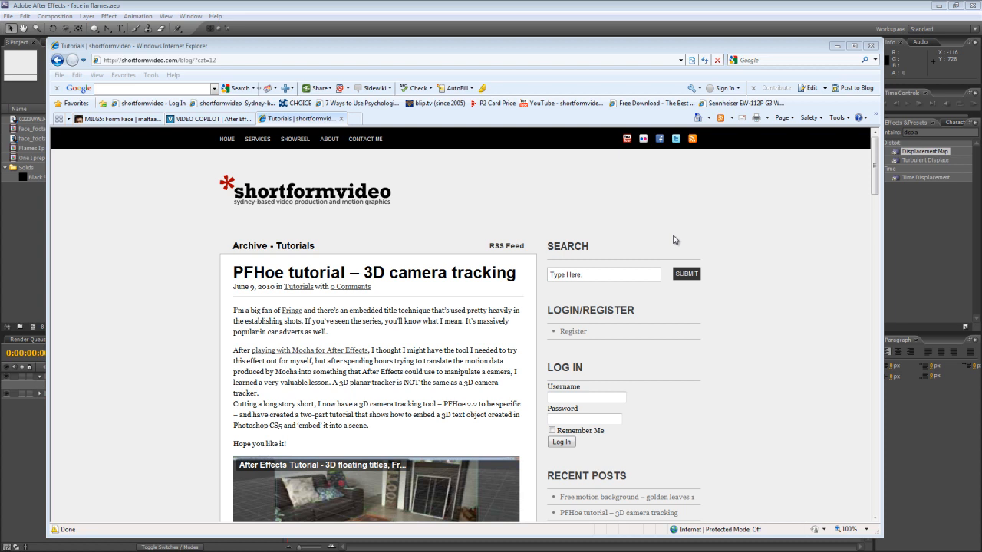
# Browse from the Form Face tutorial tab to the Video Copilot Demon Face Warp page
pyautogui.click(116, 119)
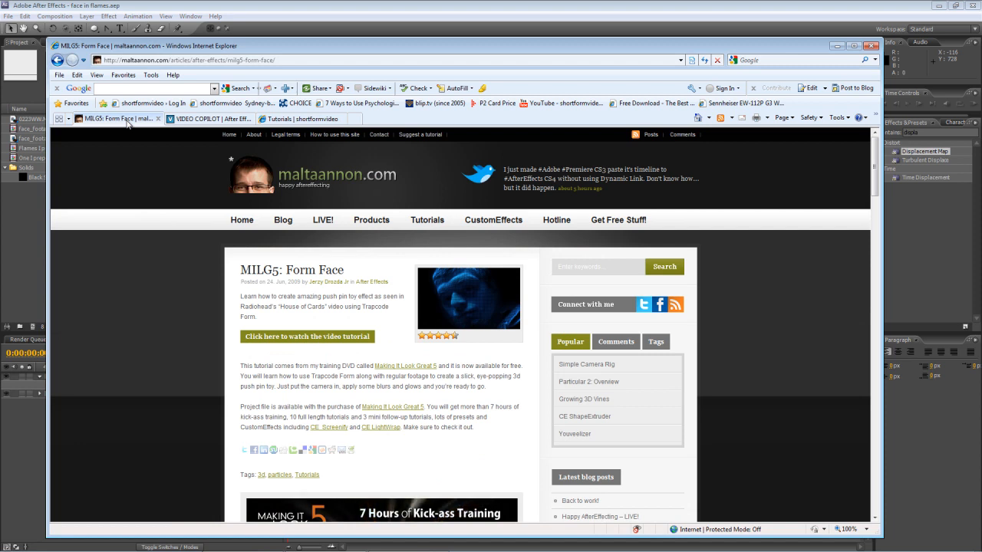
pyautogui.click(203, 119)
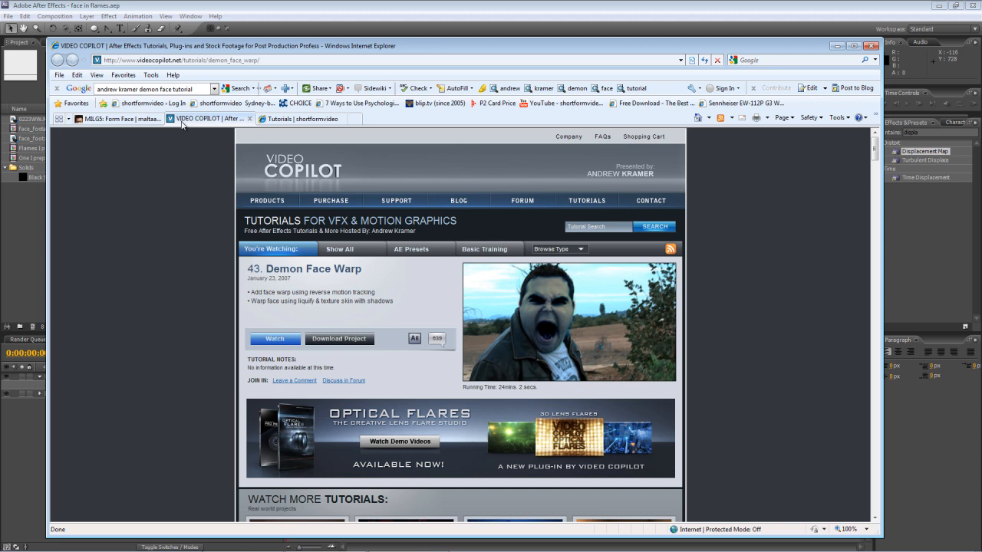
# Minimize the browser and rewind the prepared flame composition to its first frame
pyautogui.click(836, 46)
pyautogui.click(369, 385)
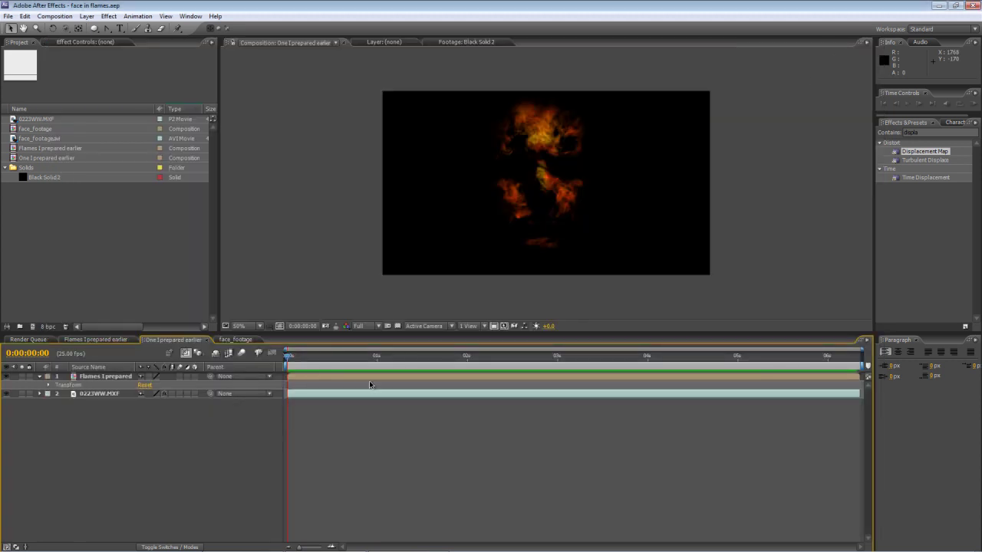
pyautogui.click(287, 355)
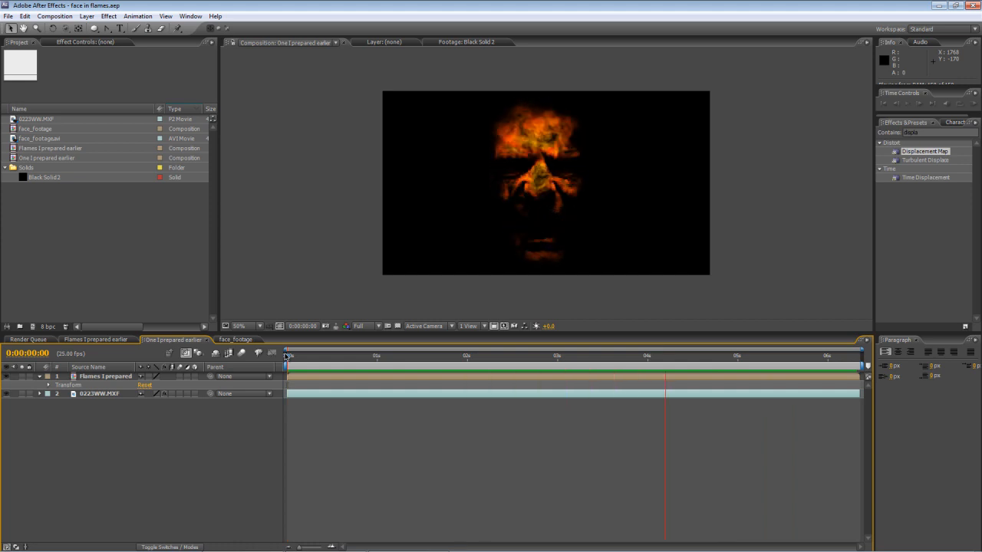
# Scrub the face_footage composition forward to the screaming frames and back to the start
pyautogui.click(236, 340)
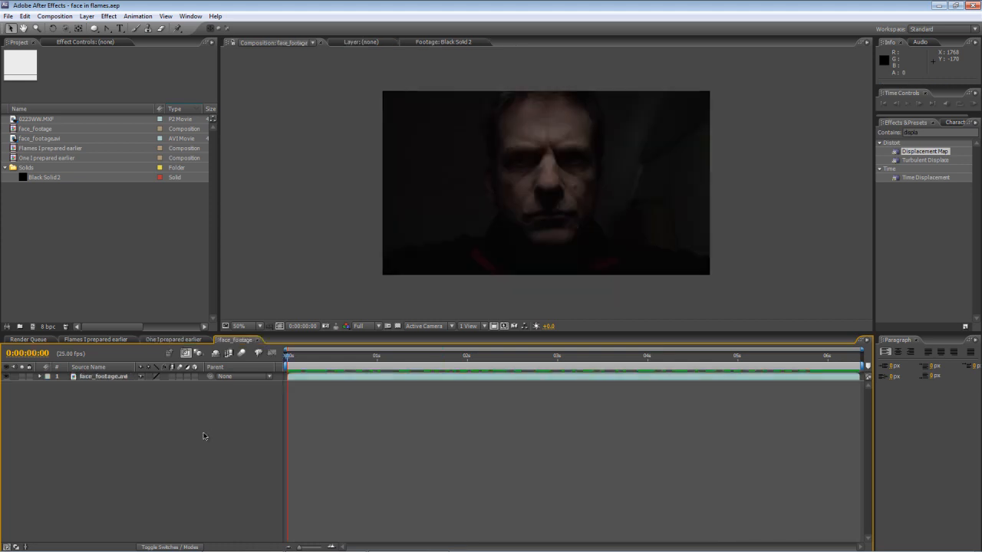
pyautogui.moveTo(288, 356)
pyautogui.mouseDown()
pyautogui.moveTo(721, 358)
pyautogui.moveTo(305, 375)
pyautogui.mouseUp()
pyautogui.moveTo(391, 374)
pyautogui.mouseDown()
pyautogui.moveTo(612, 373)
pyautogui.moveTo(616, 361)
pyautogui.moveTo(654, 361)
pyautogui.mouseUp()
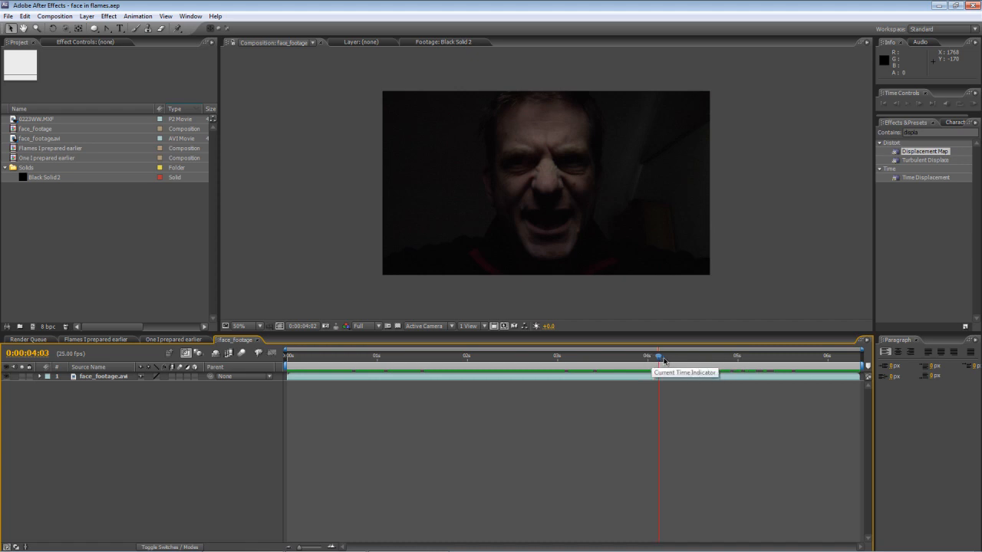
pyautogui.moveTo(661, 359); pyautogui.dragTo(357, 381)
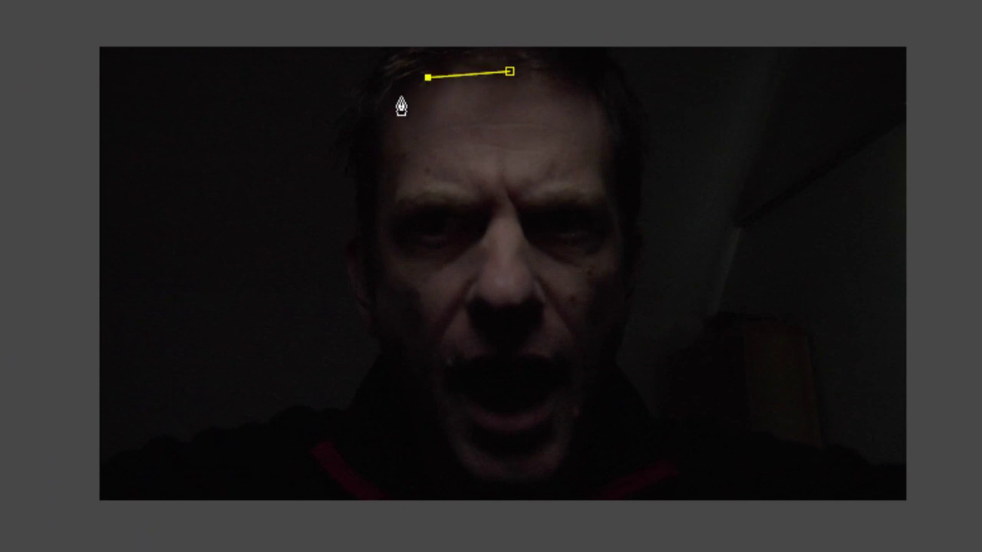
# Trace a closed RotoBezier mask around the man's face from forehead to chin and back
pyautogui.moveTo(369, 149); pyautogui.dragTo(372, 157)
pyautogui.click(366, 244)
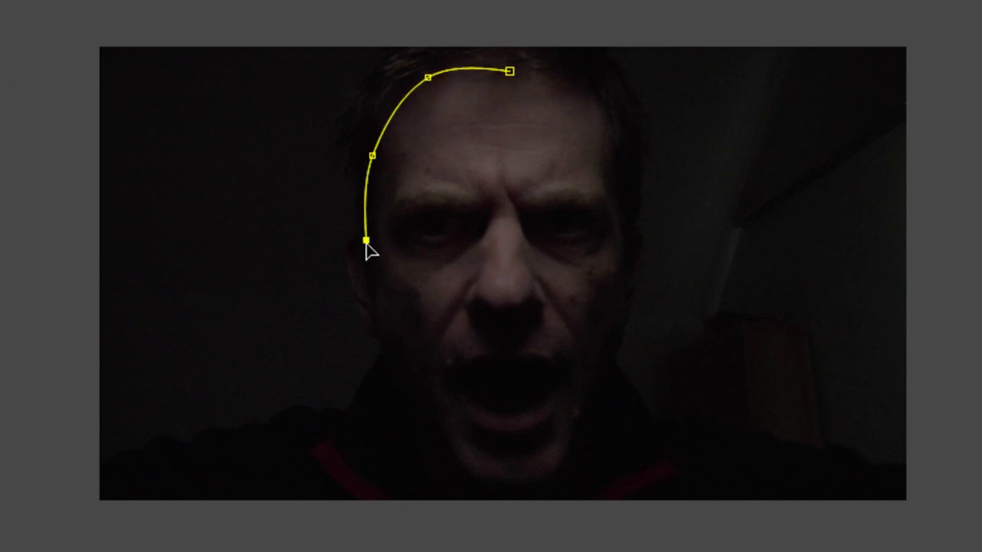
pyautogui.click(369, 349)
pyautogui.click(414, 422)
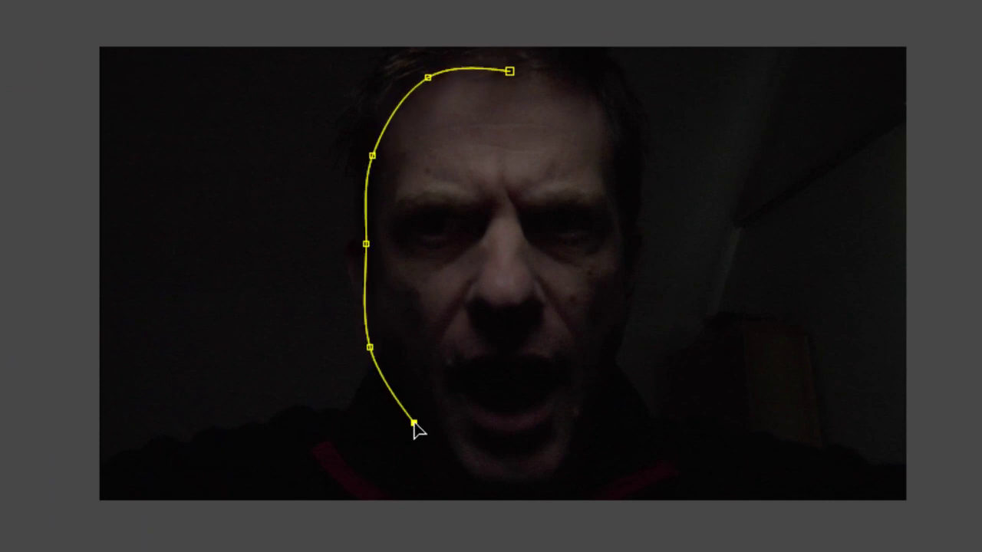
pyautogui.click(452, 480)
pyautogui.click(514, 497)
pyautogui.click(573, 464)
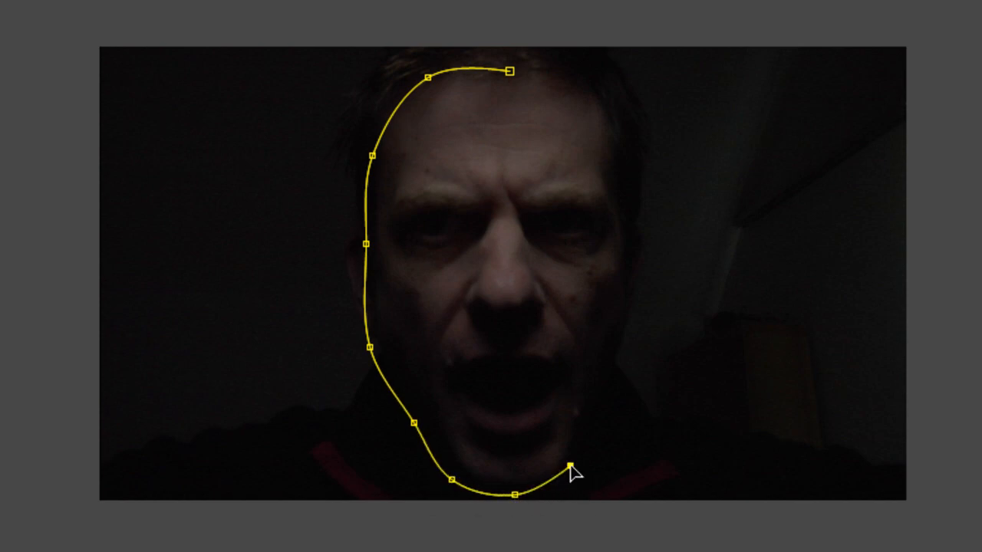
pyautogui.click(590, 394)
pyautogui.click(632, 332)
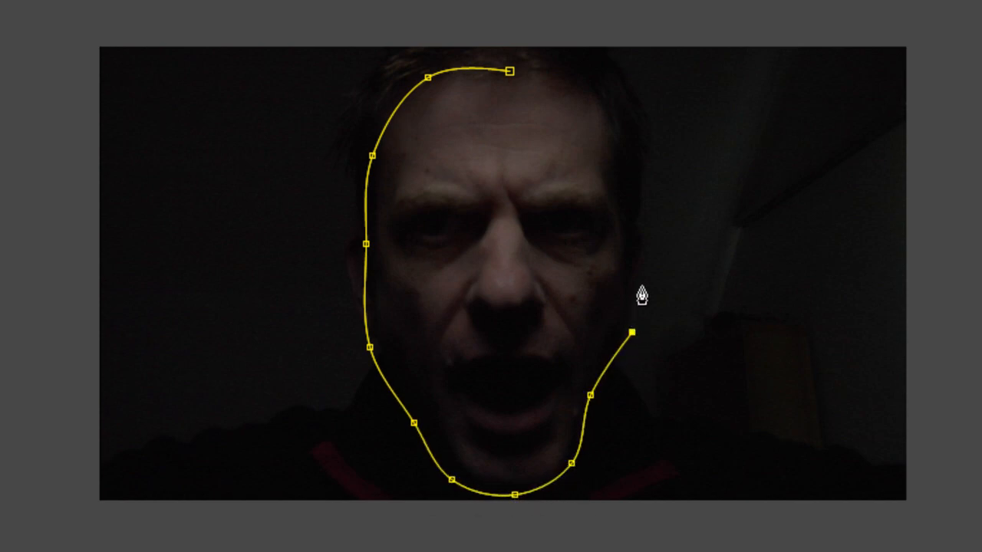
pyautogui.click(638, 247)
pyautogui.click(631, 175)
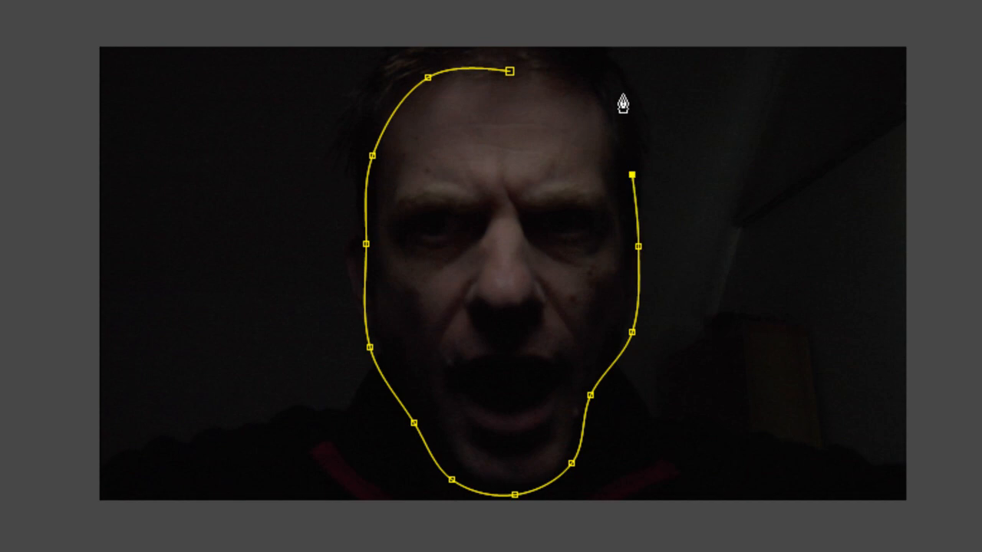
pyautogui.click(610, 89)
pyautogui.click(546, 60)
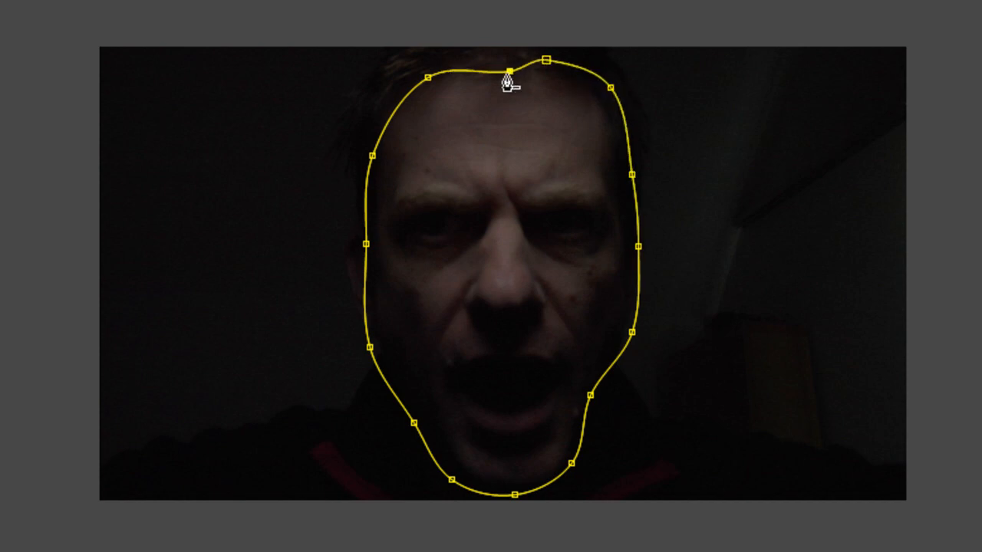
pyautogui.click(509, 71)
# Play the clip to check the mask and reveal the mask's feather settings
pyautogui.press('space')
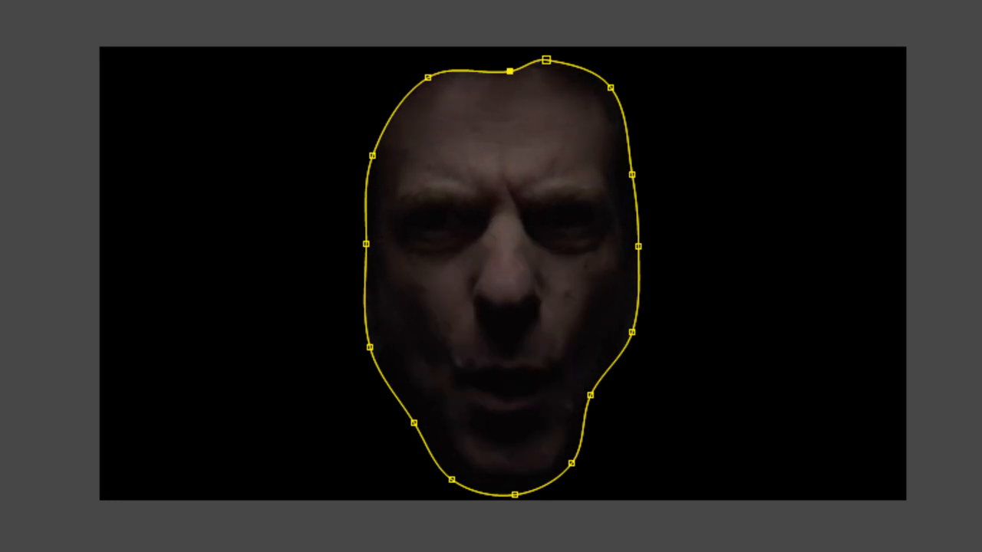
pyautogui.hotkey('ctrl', 't')
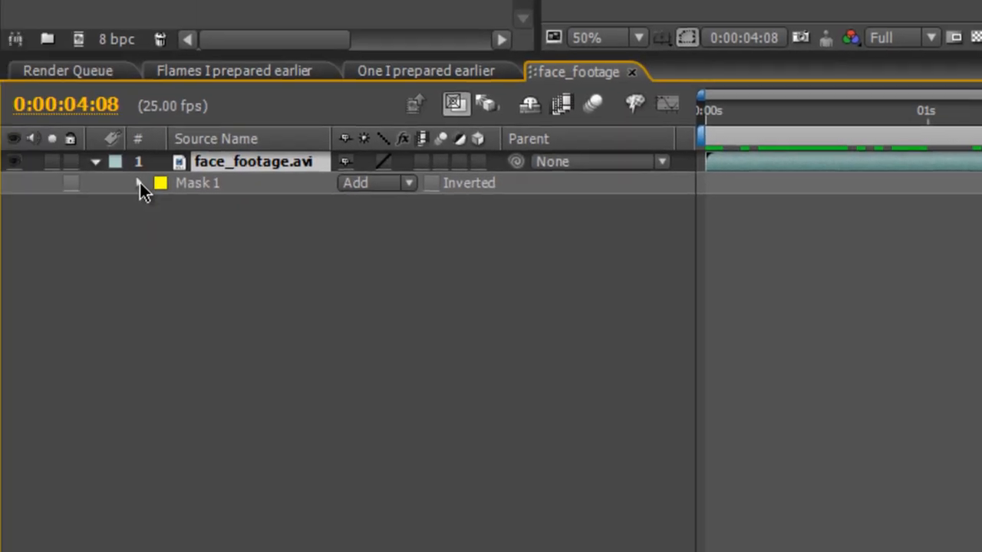
pyautogui.click(140, 182)
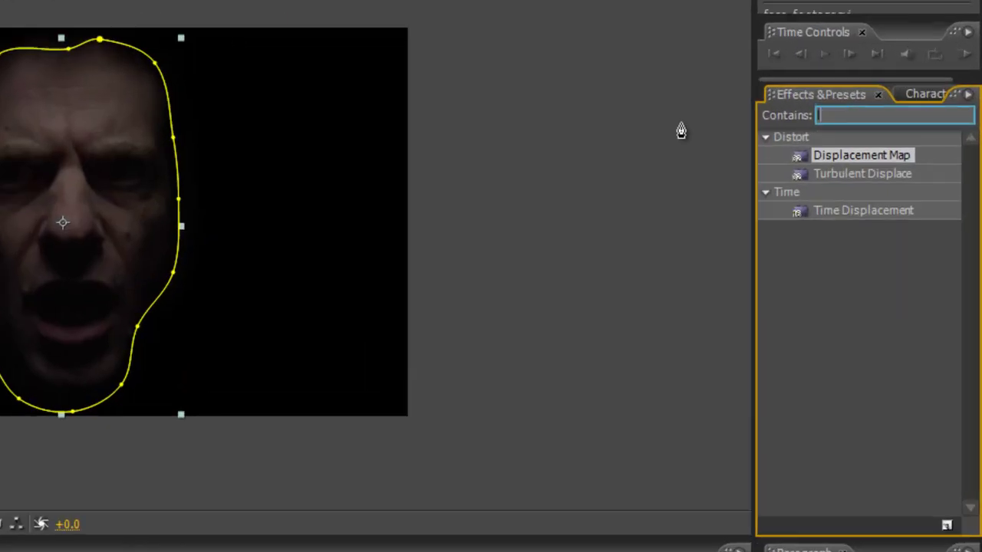
pyautogui.write('level')
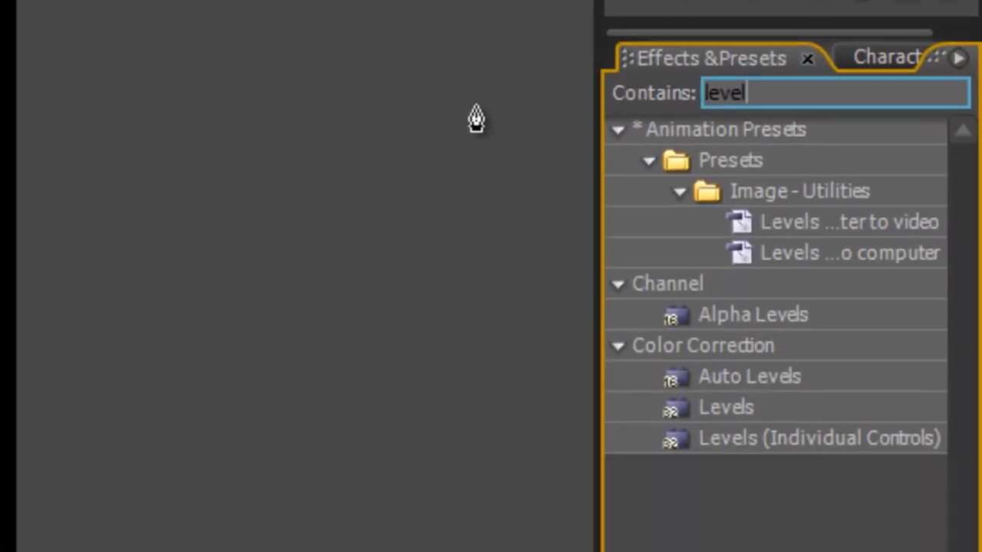
# Apply Levels to face_footage.avi with Input White 99, Input Black 15 and Gamma 0.95
pyautogui.click(737, 407)
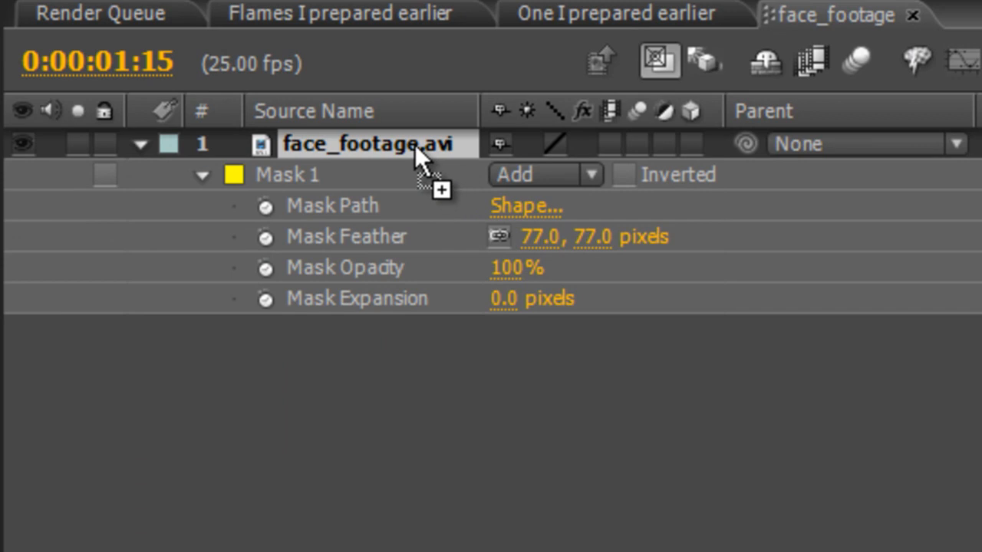
pyautogui.moveTo(744, 412); pyautogui.dragTo(425, 179)
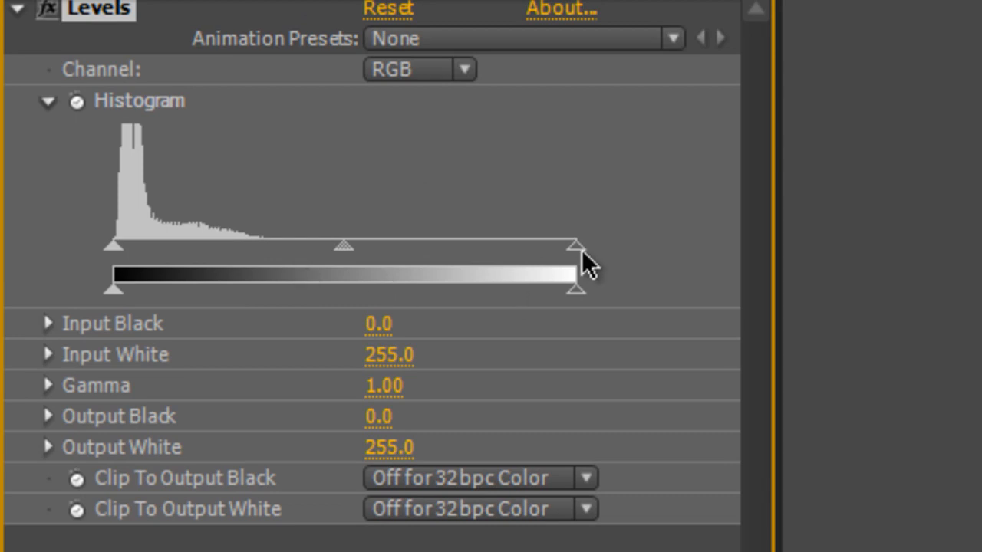
pyautogui.moveTo(576, 247); pyautogui.dragTo(344, 247)
pyautogui.moveTo(263, 198); pyautogui.dragTo(223, 198)
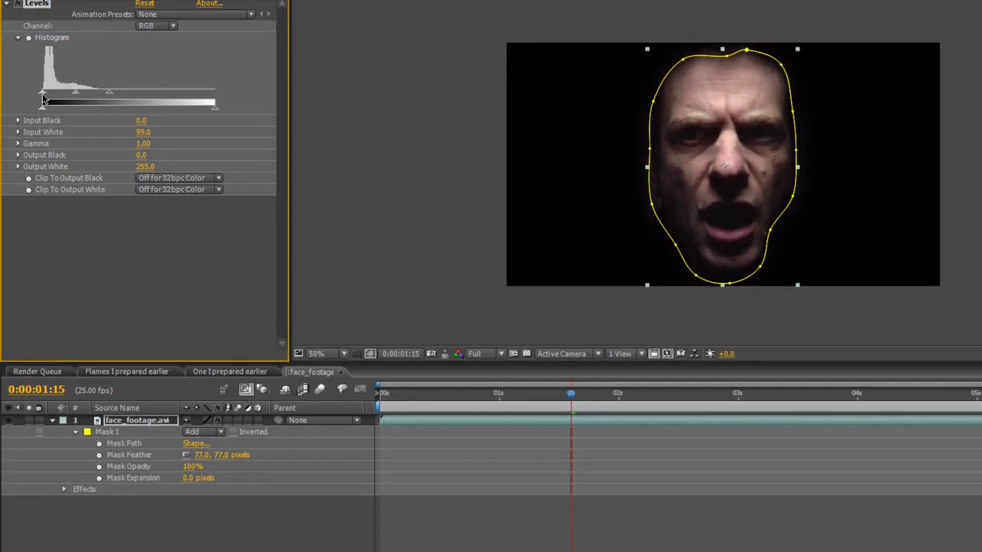
pyautogui.moveTo(44, 98); pyautogui.dragTo(52, 97)
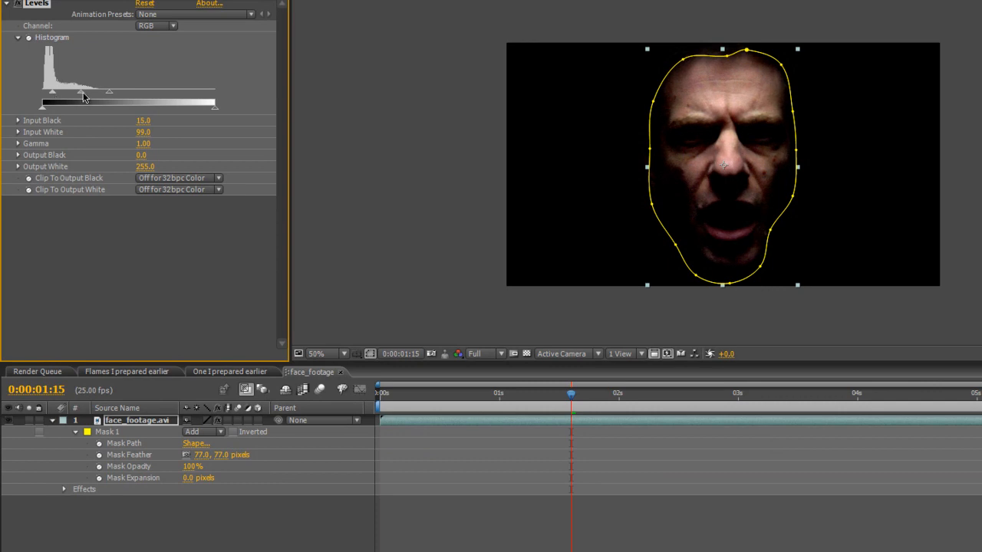
pyautogui.moveTo(80, 96); pyautogui.dragTo(84, 97)
# Scrub and play the graded clip, then reselect the face_footage.avi layer
pyautogui.moveTo(384, 394)
pyautogui.mouseDown()
pyautogui.moveTo(549, 394)
pyautogui.moveTo(792, 416)
pyautogui.moveTo(650, 427)
pyautogui.moveTo(857, 427)
pyautogui.mouseUp()
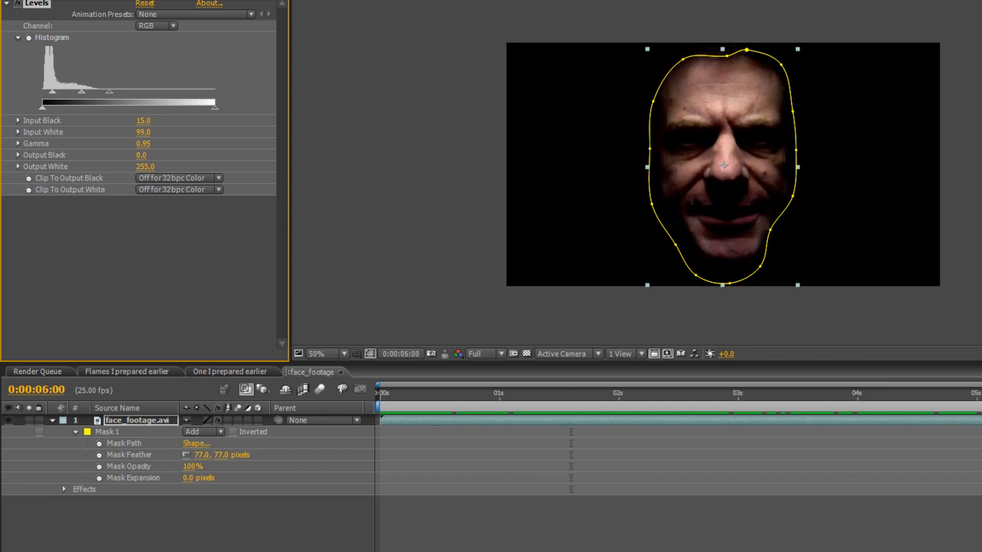
pyautogui.press('space')
pyautogui.click(391, 419)
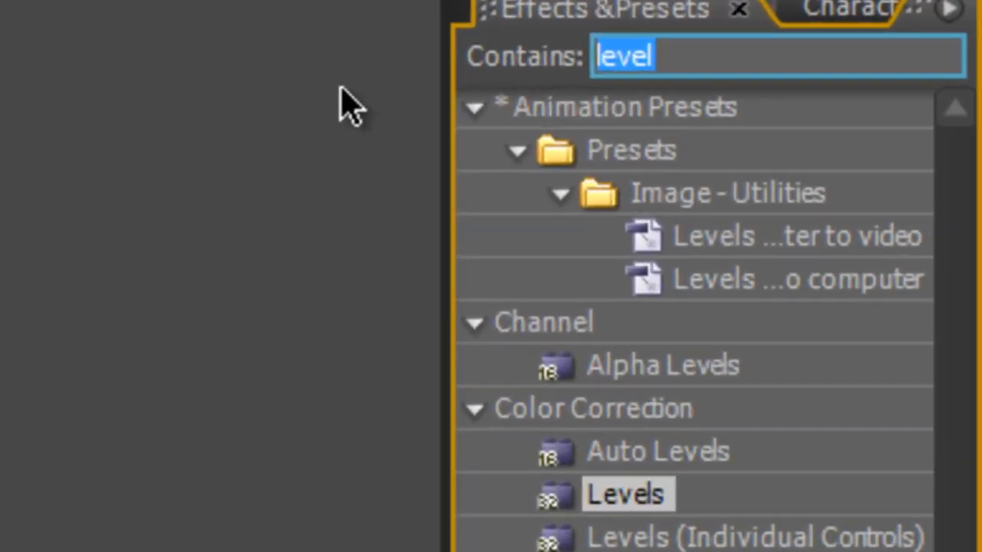
# Apply CC Toner to the face layer with fully saturated bright orange midtones
pyautogui.press('BackSpace')
pyautogui.write('cc t')
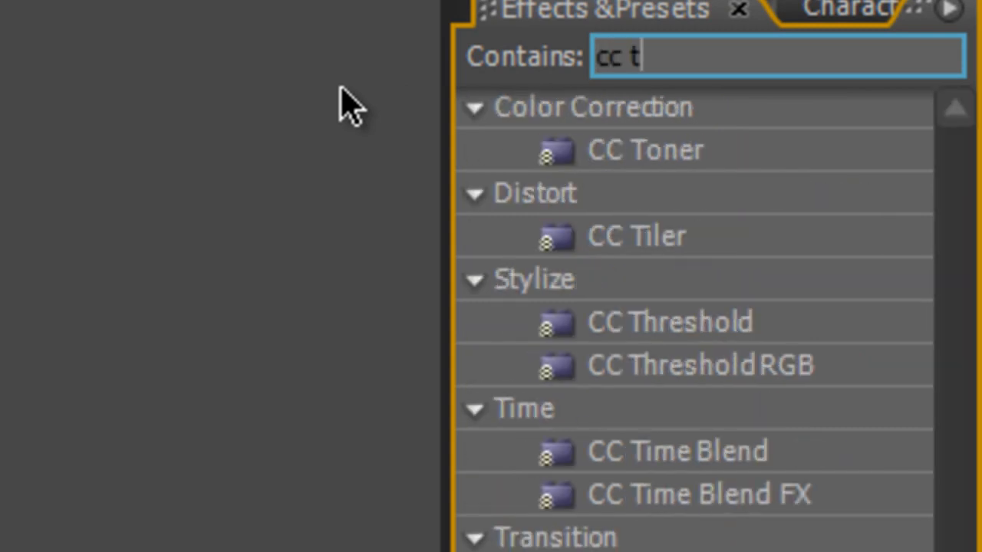
pyautogui.write('oner')
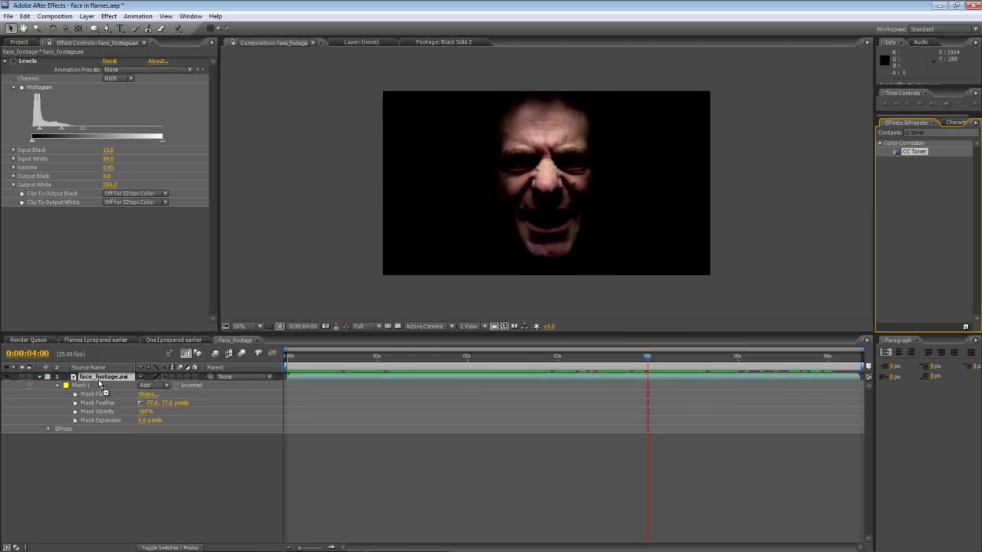
pyautogui.moveTo(913, 152); pyautogui.dragTo(100, 377)
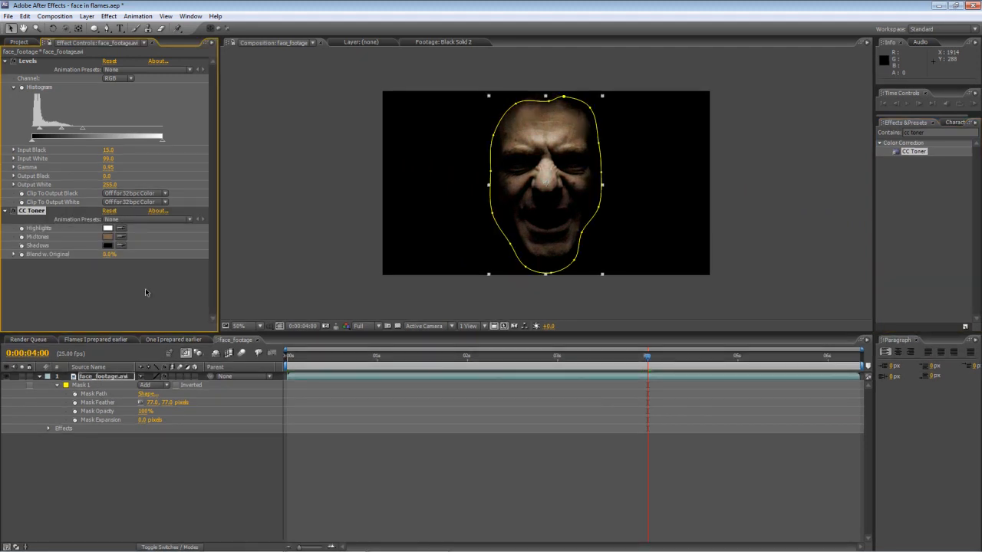
pyautogui.click(109, 237)
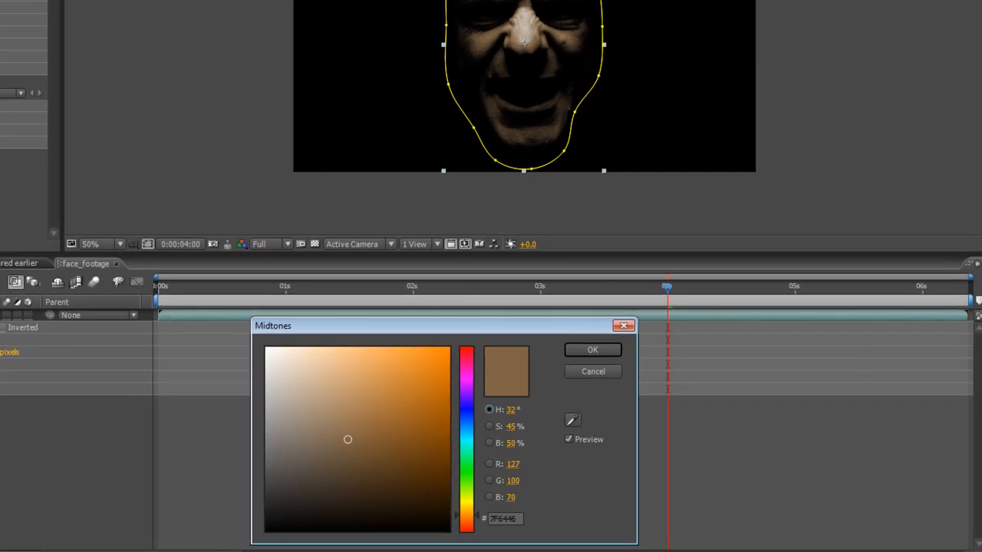
pyautogui.moveTo(325, 419); pyautogui.dragTo(448, 351)
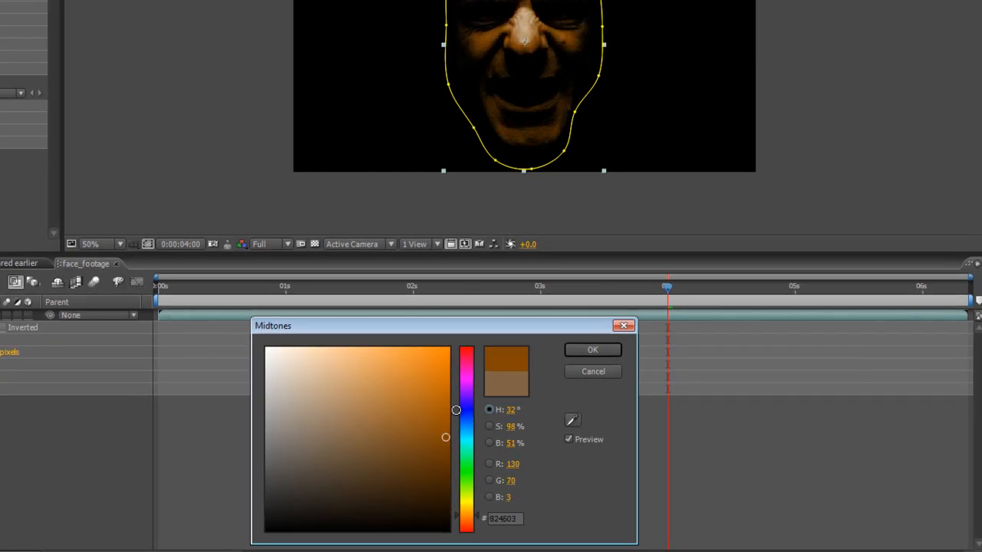
pyautogui.click(599, 353)
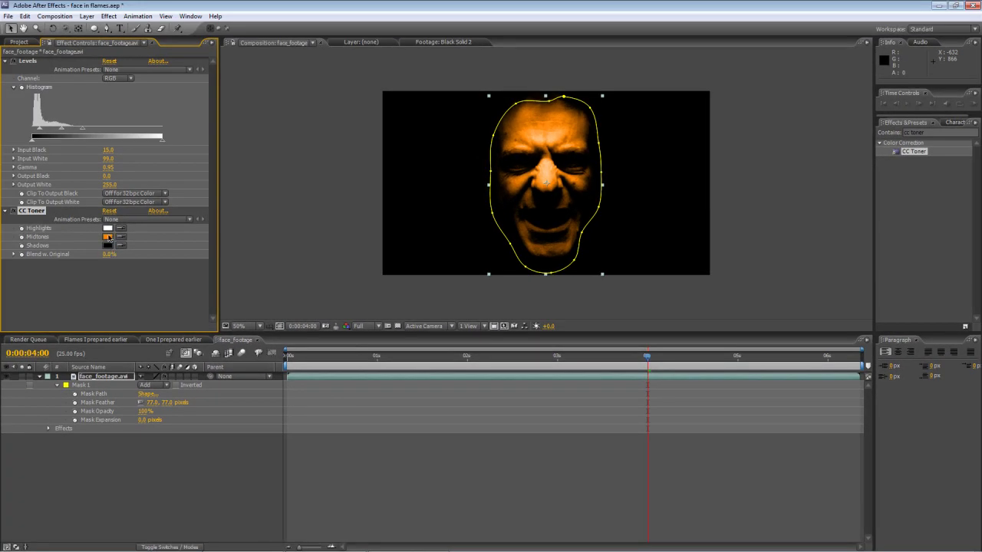
# Set the toner's highlights to a bright saturated yellow
pyautogui.click(108, 229)
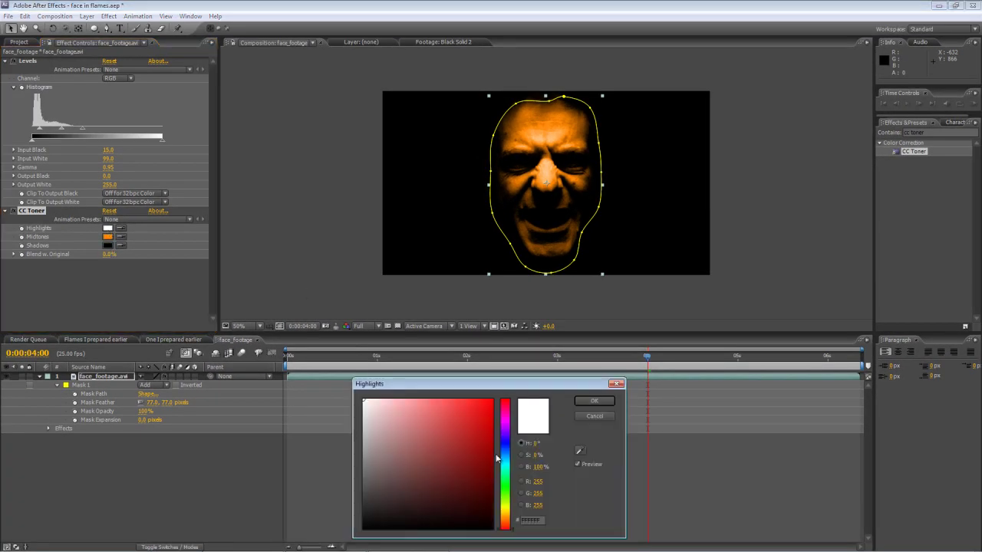
pyautogui.click(509, 508)
pyautogui.moveTo(481, 468); pyautogui.dragTo(491, 405)
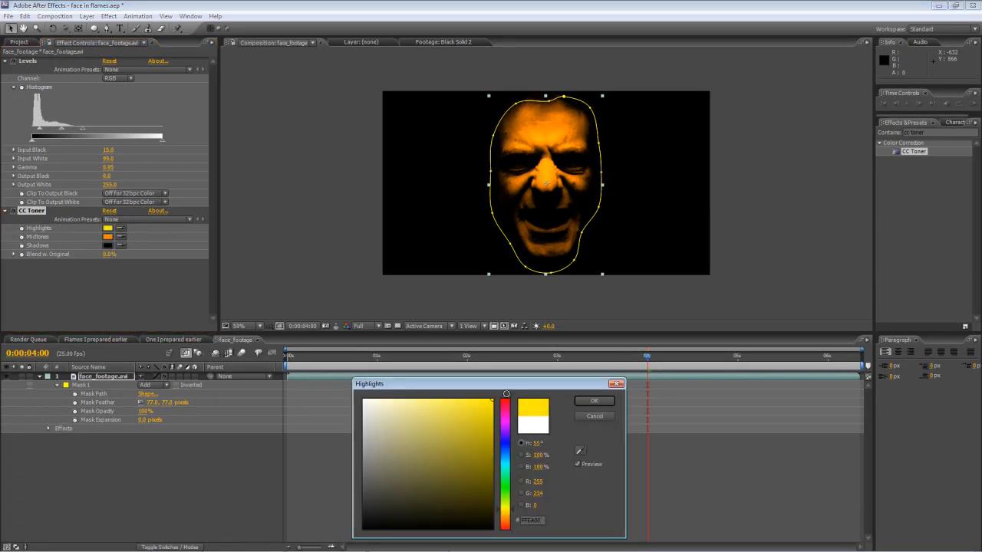
pyautogui.moveTo(515, 512); pyautogui.dragTo(513, 511)
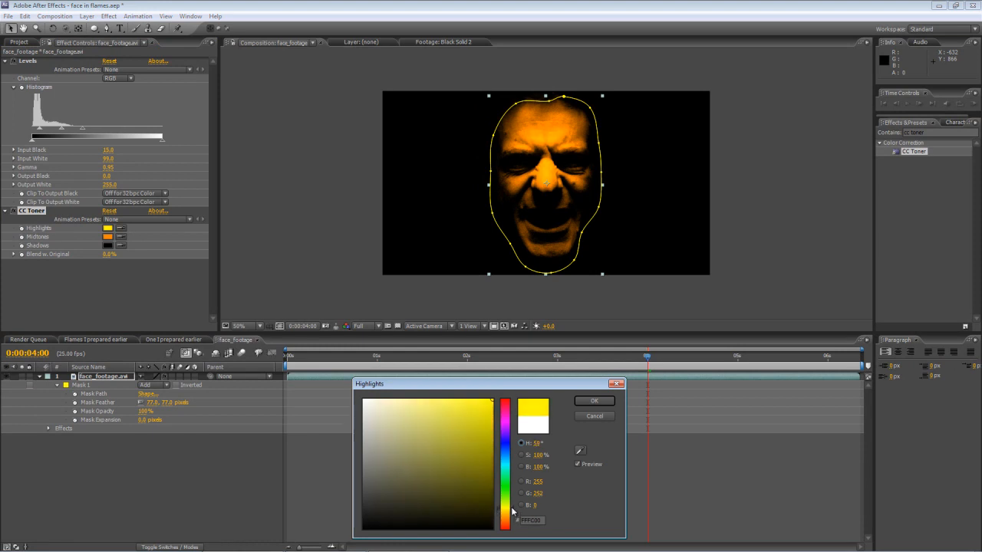
pyautogui.click(595, 404)
# Shift the midtones to red-orange after previewing, then return to frame 0
pyautogui.click(411, 468)
pyautogui.moveTo(308, 356); pyautogui.dragTo(518, 355)
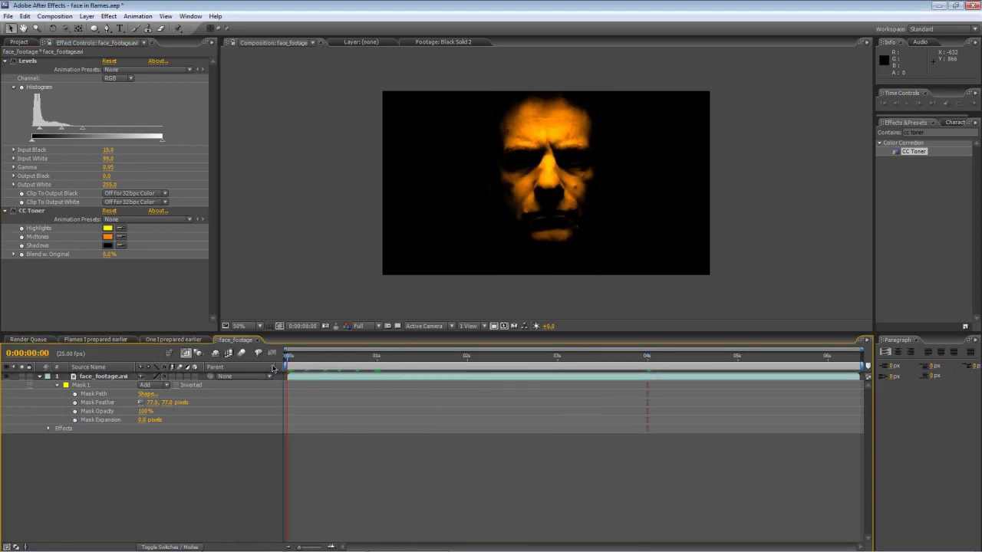
pyautogui.click(109, 237)
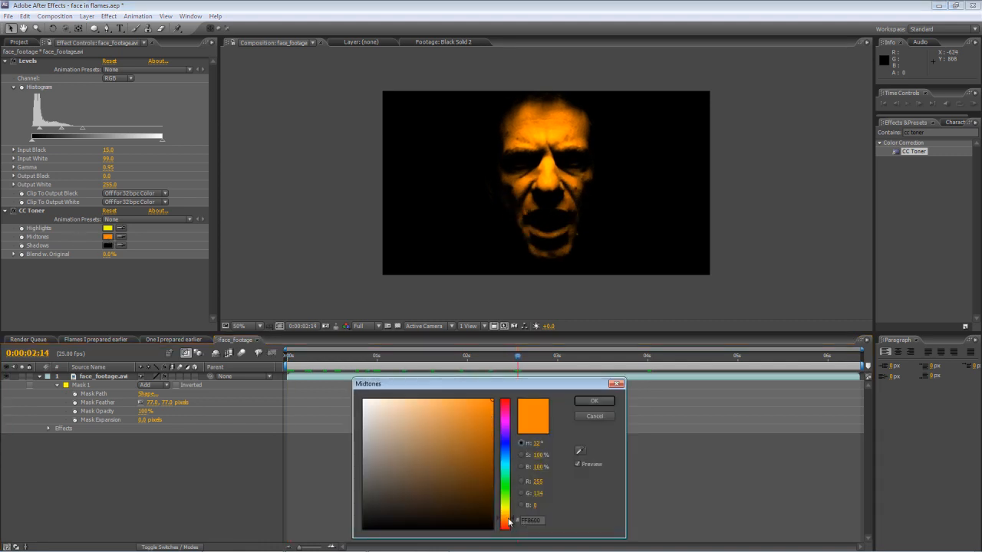
pyautogui.moveTo(513, 522); pyautogui.dragTo(515, 528)
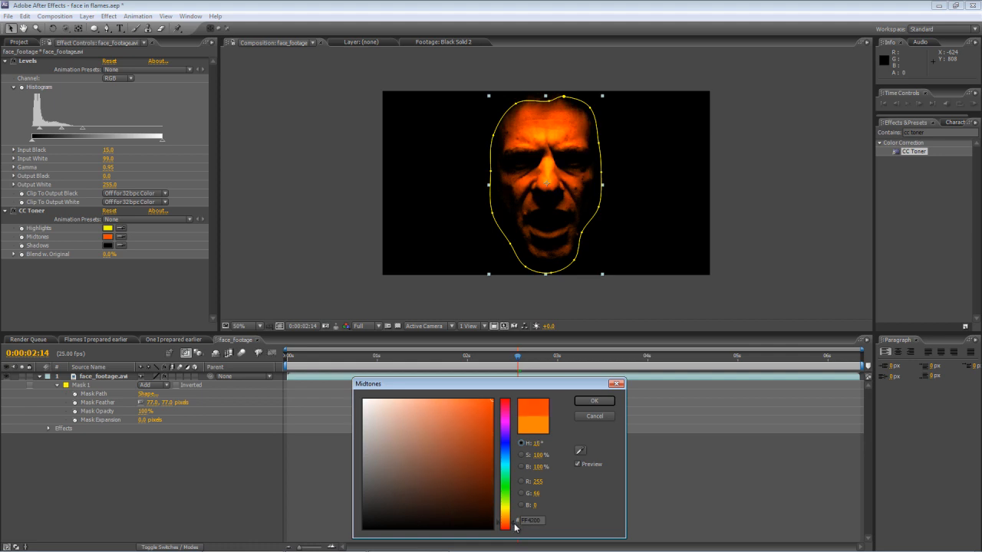
pyautogui.click(595, 401)
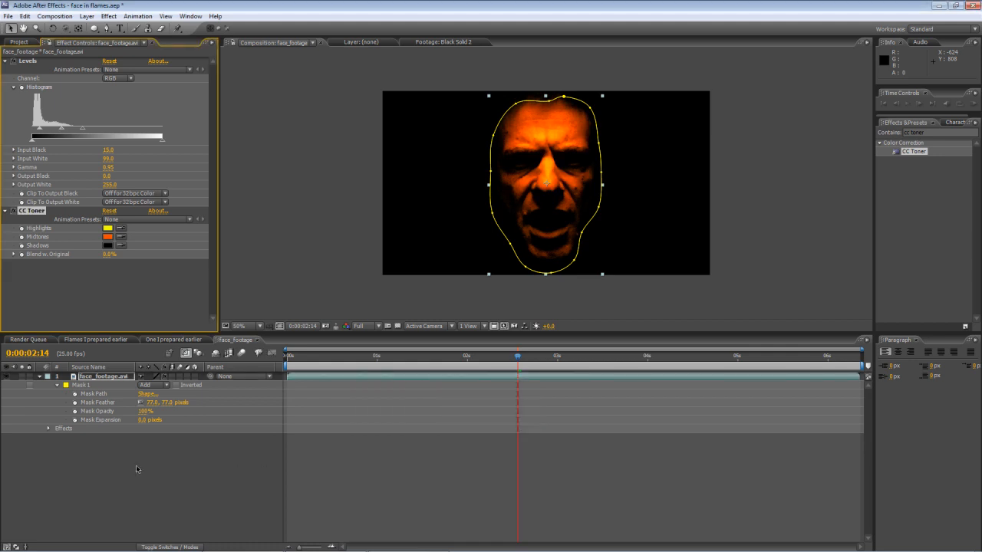
pyautogui.click(396, 359)
pyautogui.press('Home')
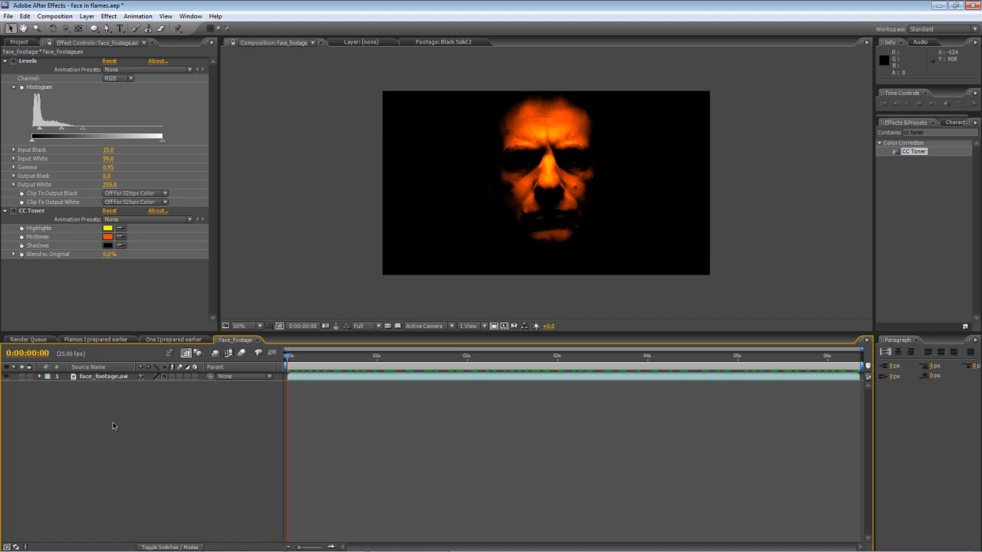
# Create the Fractal Fire composition and start adding a new solid layer to it
pyautogui.hotkey('ctrl', 'n')
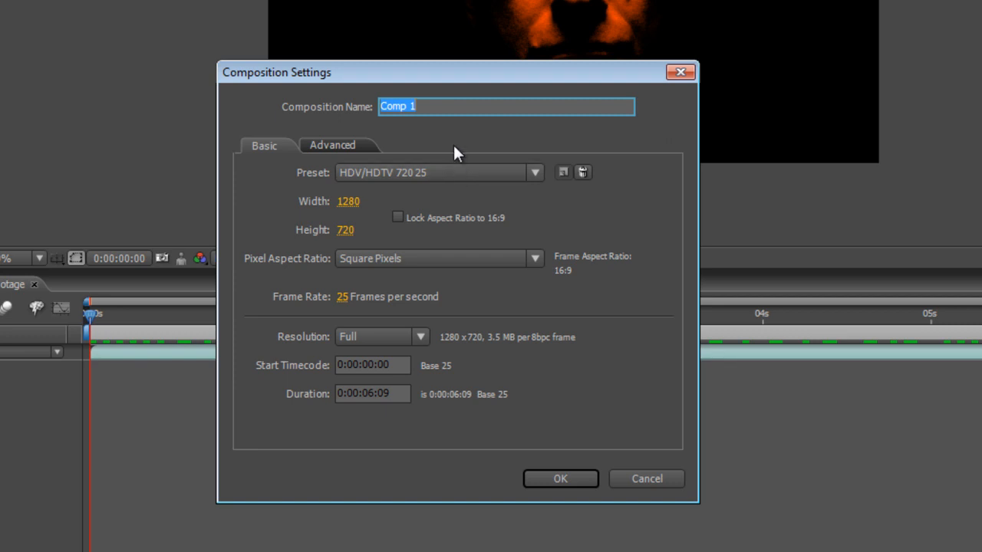
pyautogui.write('Fractal Fire')
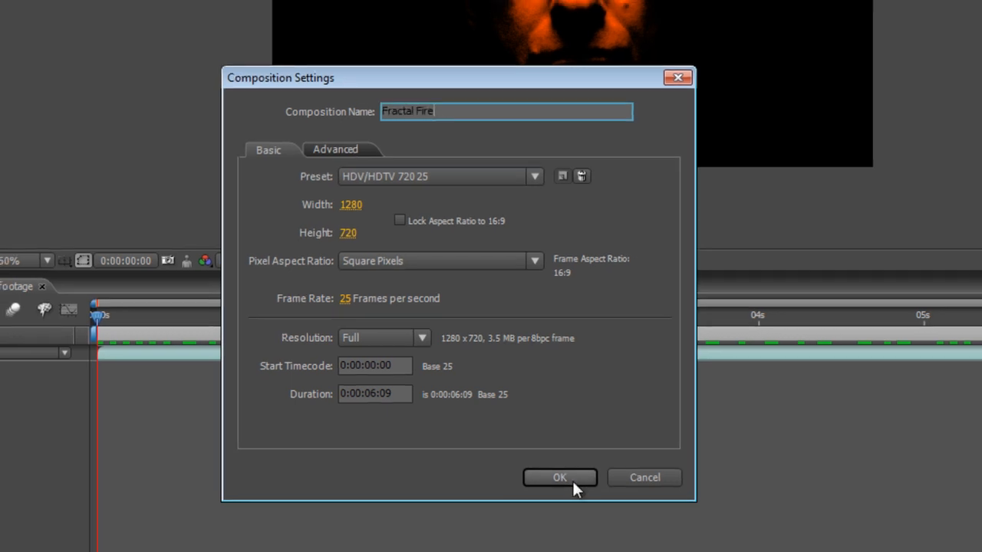
pyautogui.click(560, 479)
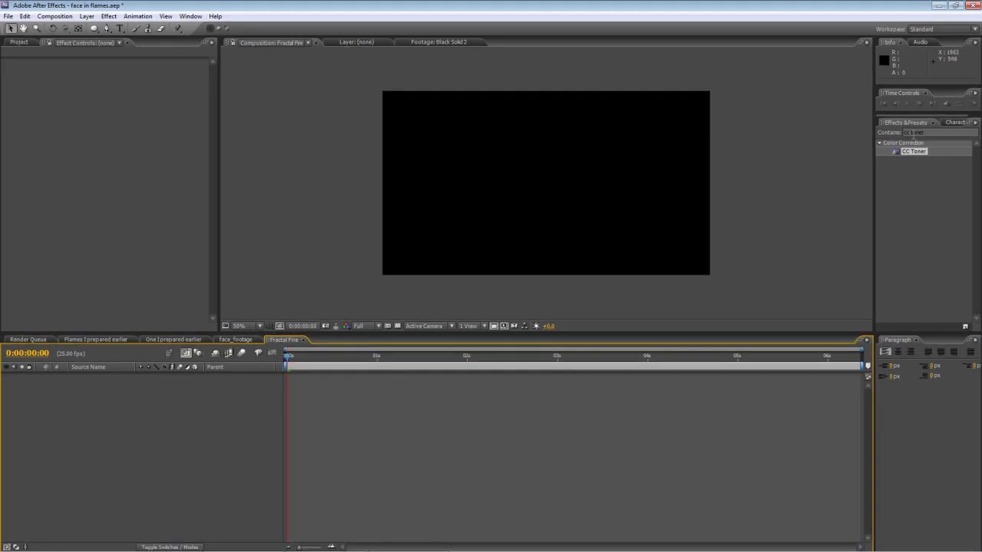
pyautogui.click(912, 132)
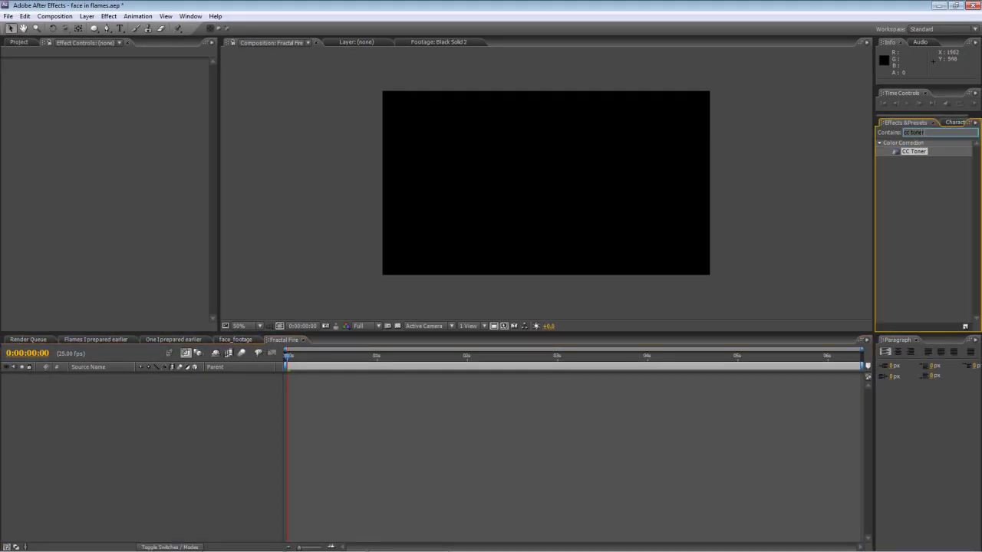
pyautogui.rightClick(136, 414)
pyautogui.moveTo(196, 420)
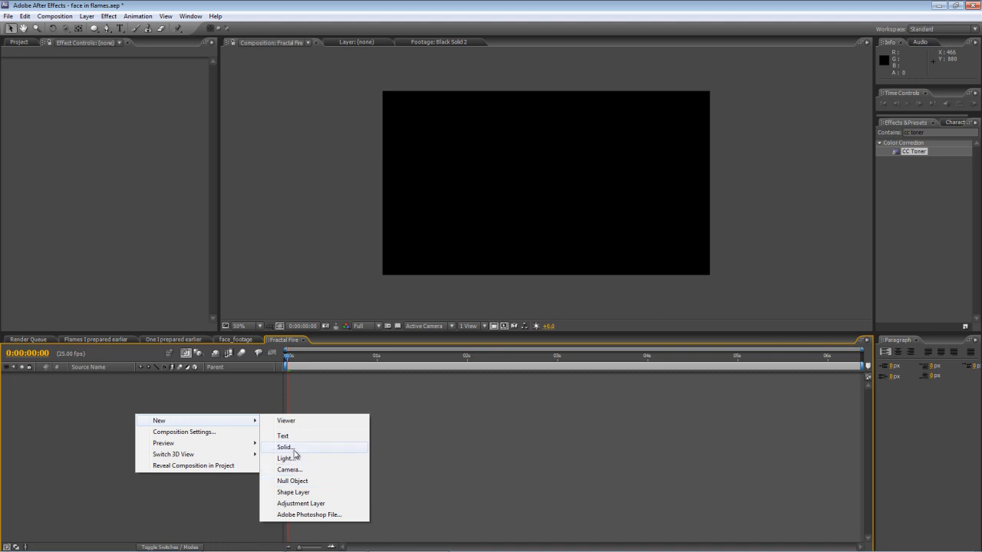
pyautogui.click(286, 447)
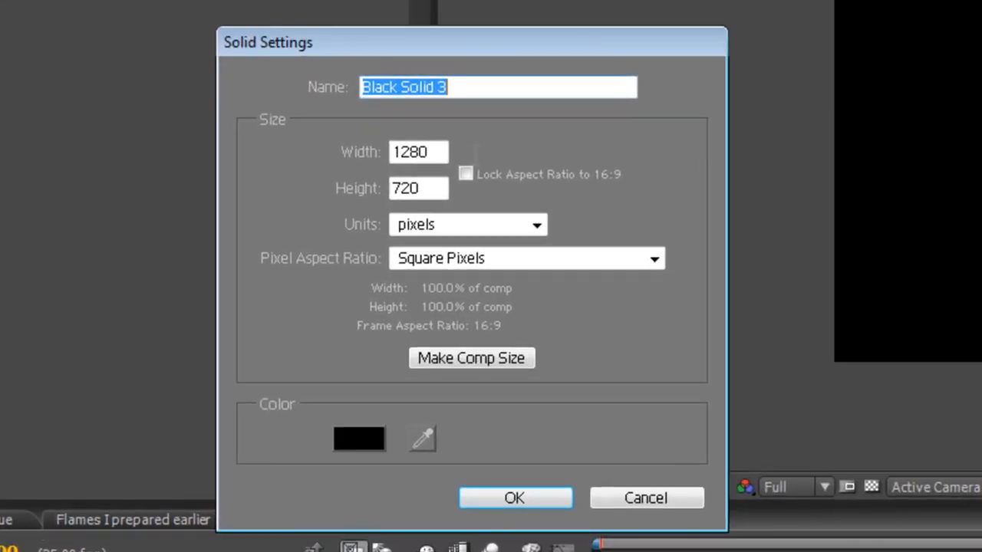
pyautogui.write('Fractal Noise')
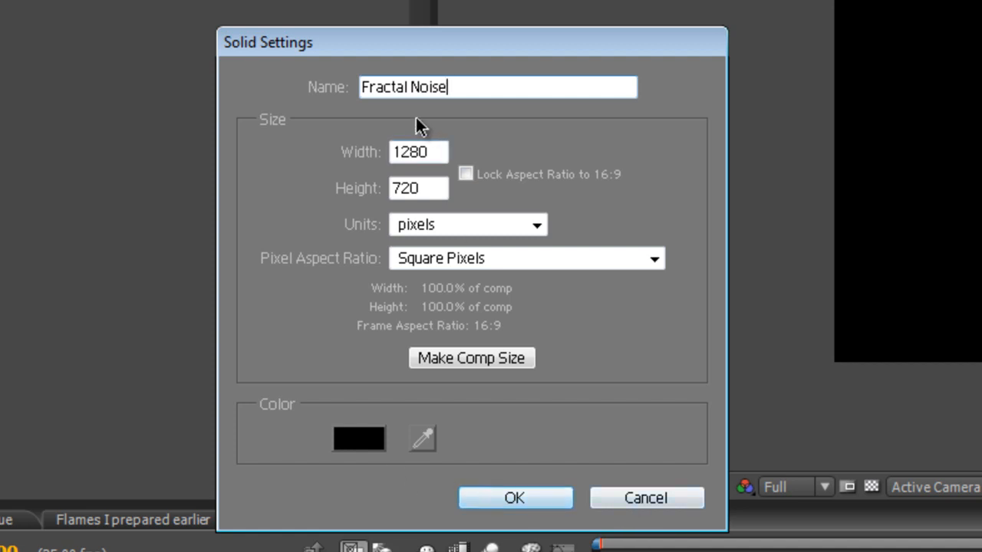
# Create the Fractal Noise solid and apply the Fractal Noise effect to it
pyautogui.click(515, 499)
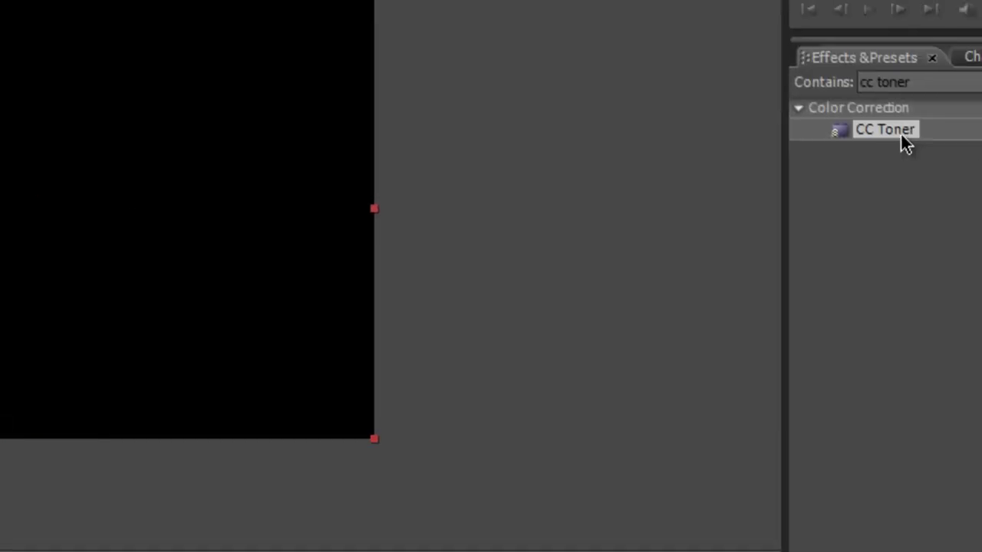
pyautogui.doubleClick(900, 132)
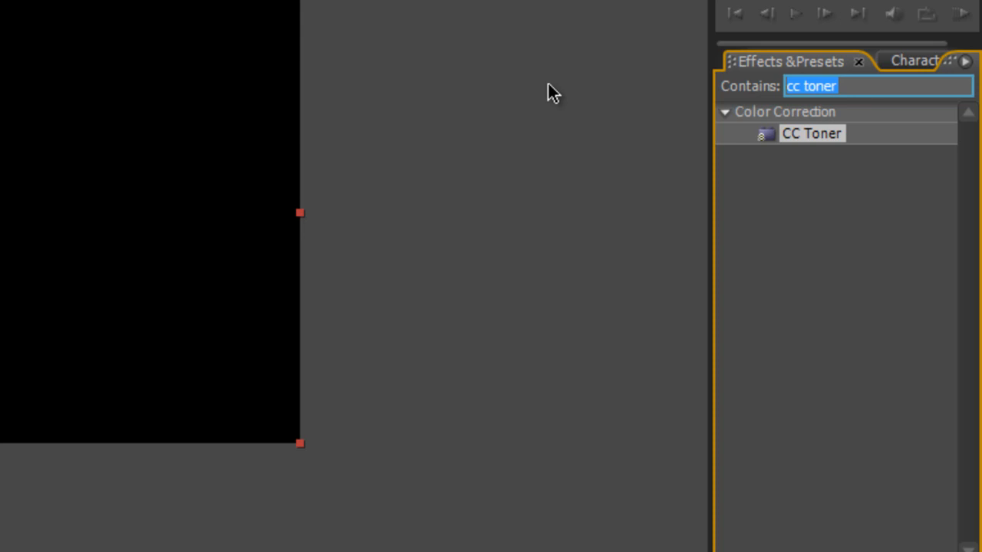
pyautogui.write('fractal noise')
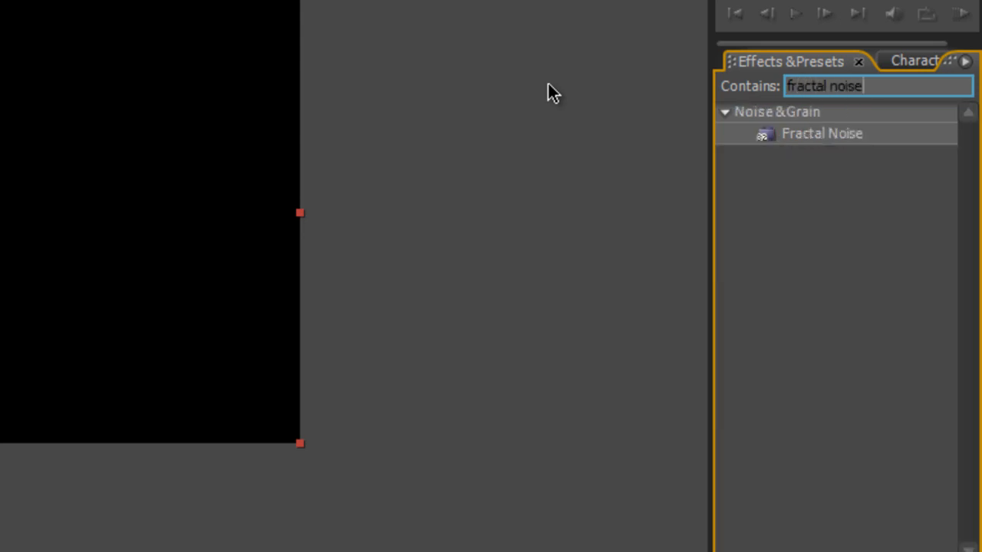
pyautogui.moveTo(851, 134); pyautogui.dragTo(115, 384)
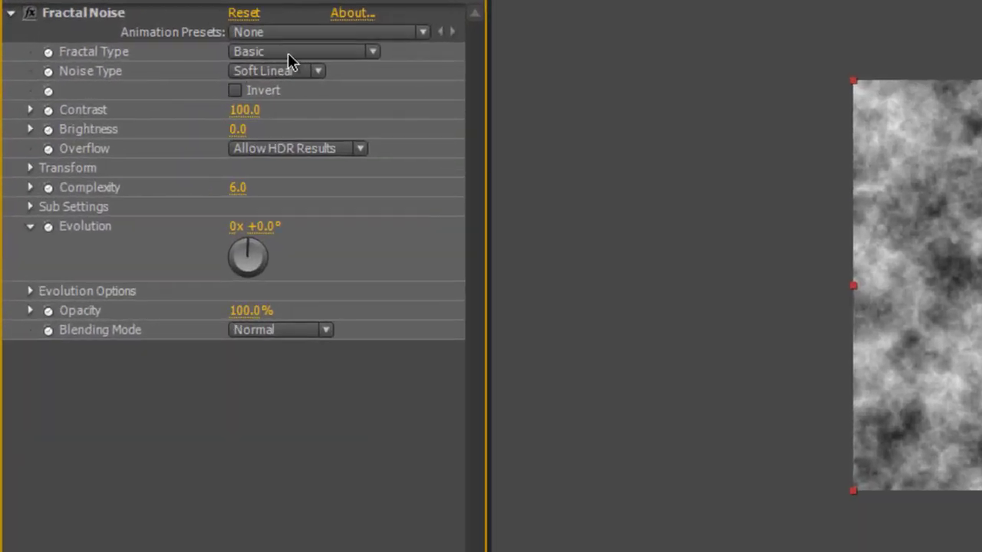
# Set Fractal Type to Dynamic Twist, keep Soft Linear noise, invert it and raise Contrast to 390
pyautogui.click(123, 78)
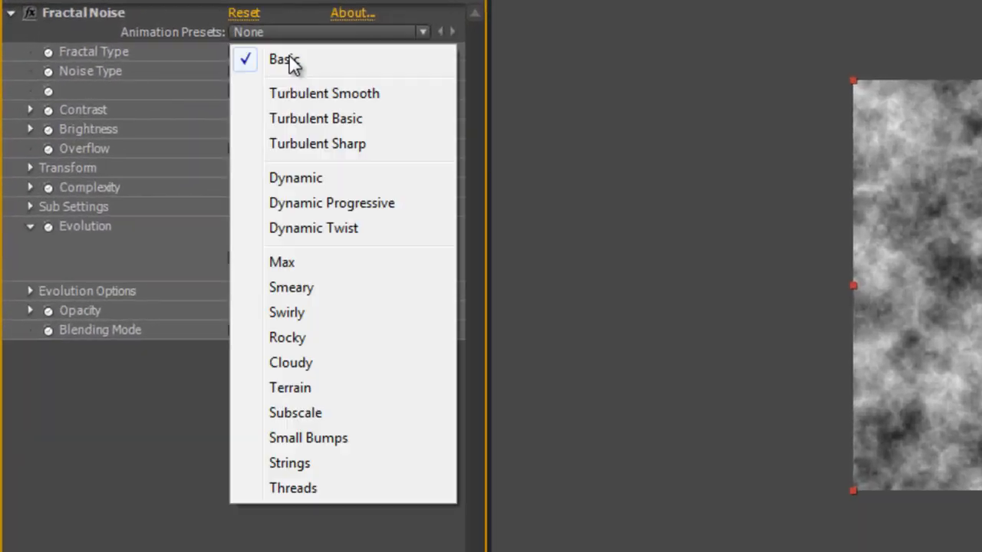
pyautogui.click(321, 225)
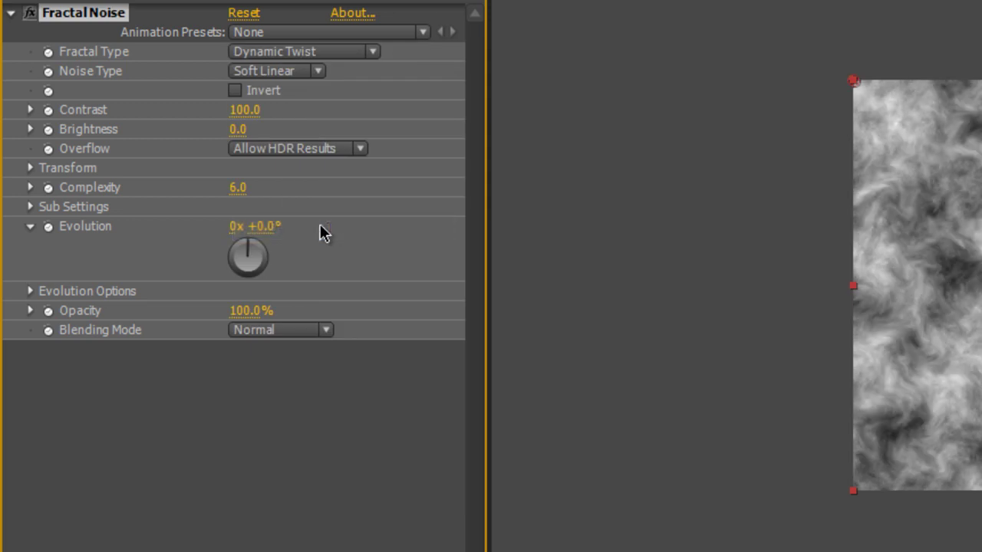
pyautogui.click(267, 77)
pyautogui.click(292, 74)
pyautogui.click(234, 90)
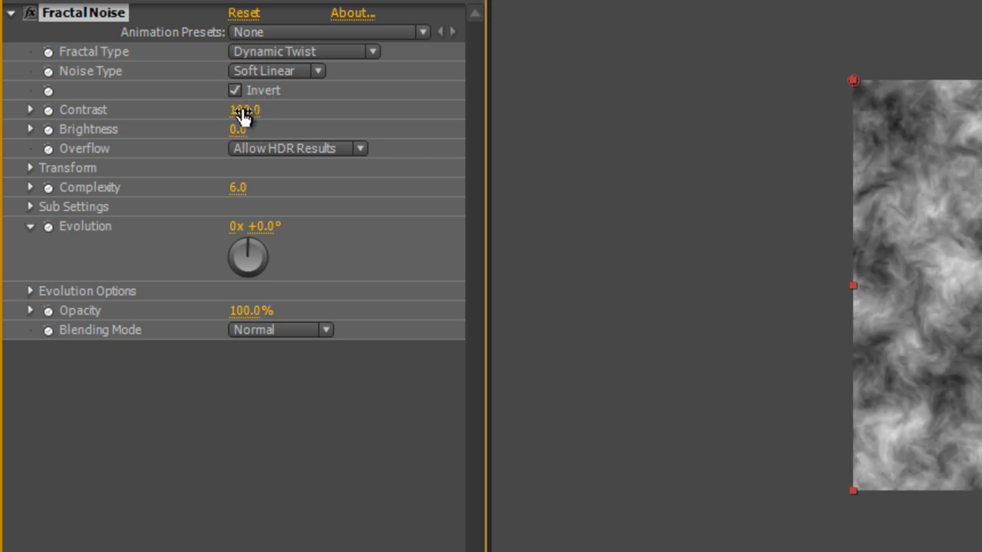
pyautogui.click(244, 110)
pyautogui.write('390')
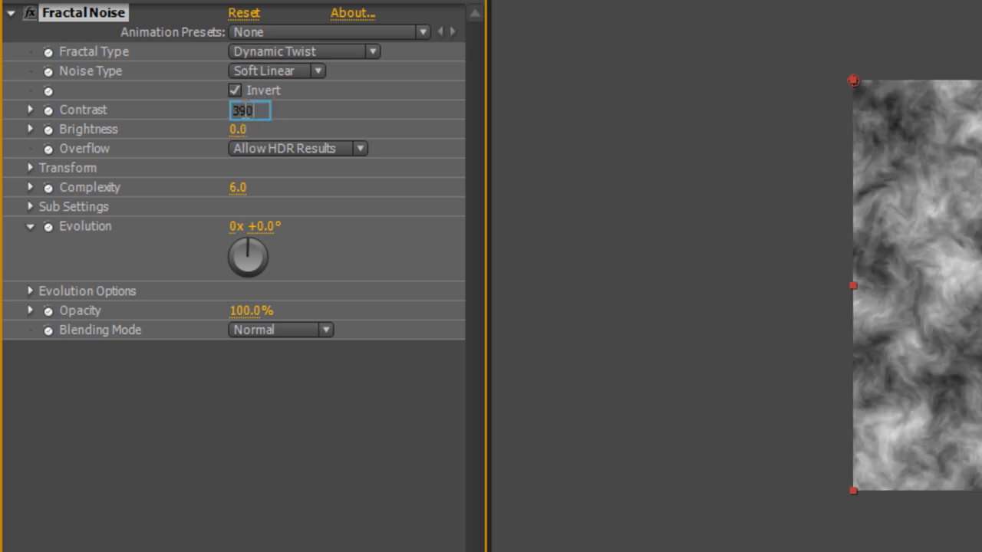
pyautogui.press('Return')
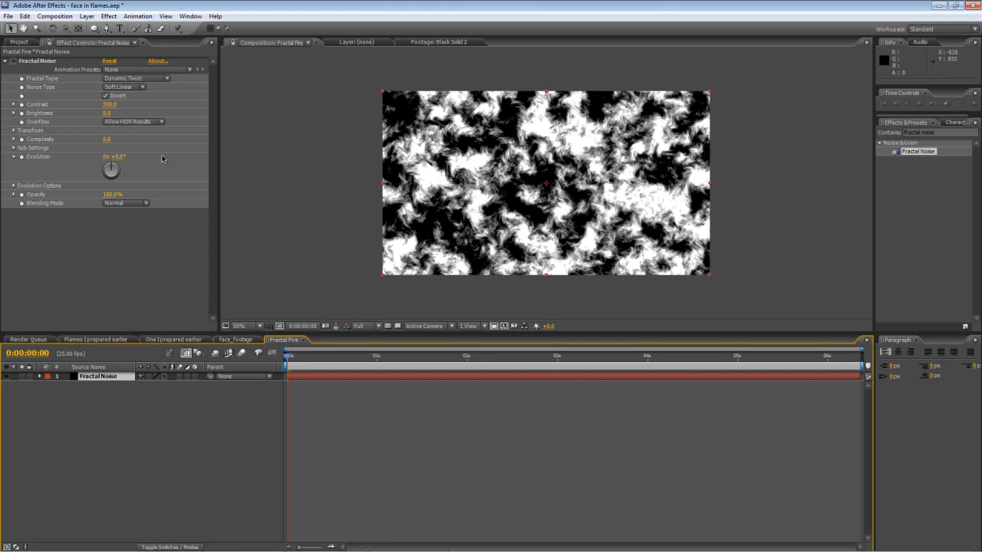
# Keyframe Evolution from 0 to 15 revolutions at the last frame and preview the churning noise
pyautogui.click(22, 157)
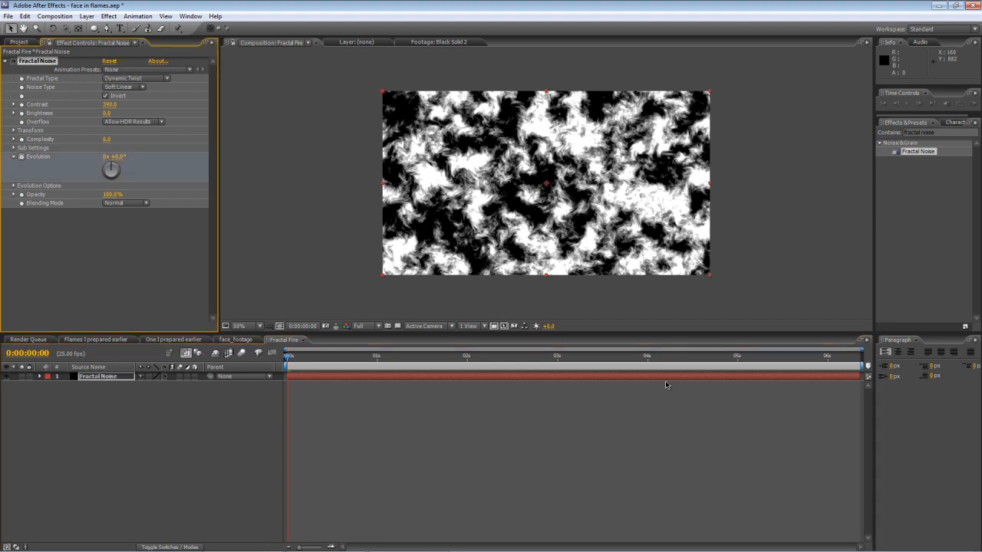
pyautogui.click(875, 361)
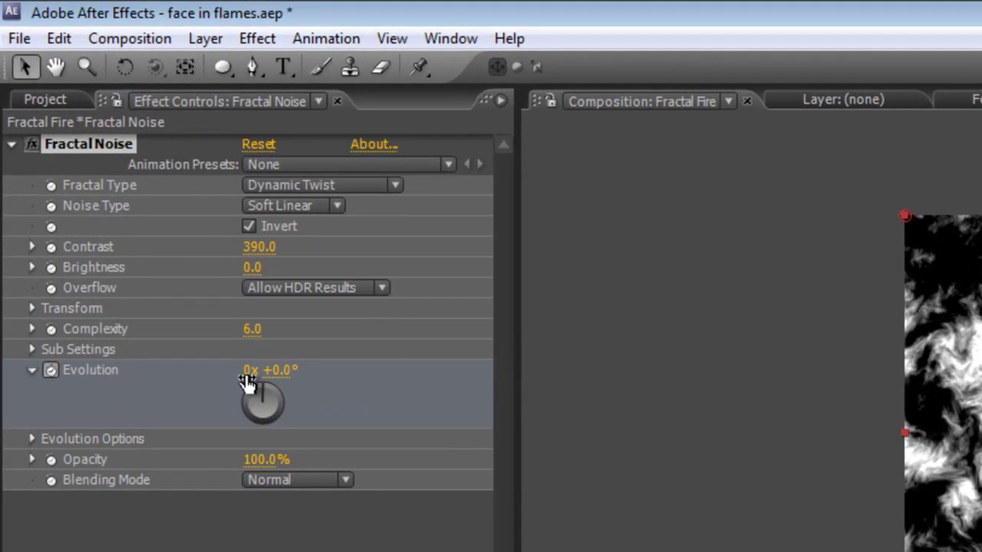
pyautogui.click(105, 157)
pyautogui.write('15')
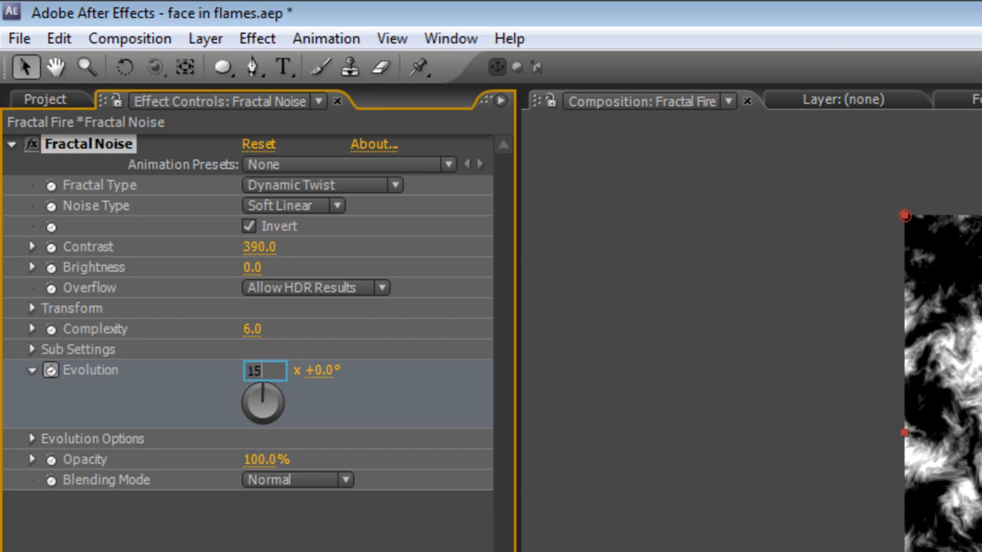
pyautogui.press('Return')
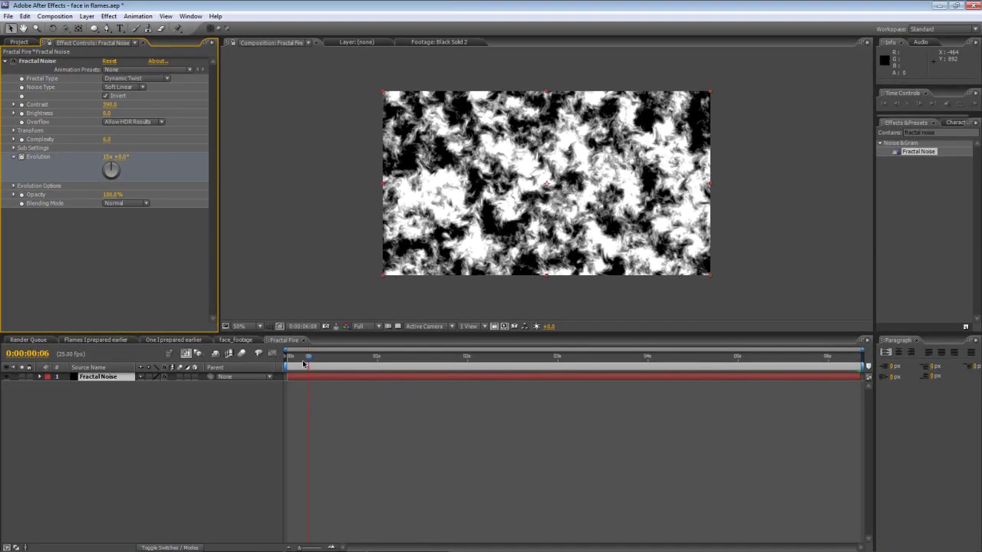
pyautogui.moveTo(303, 364); pyautogui.dragTo(811, 367)
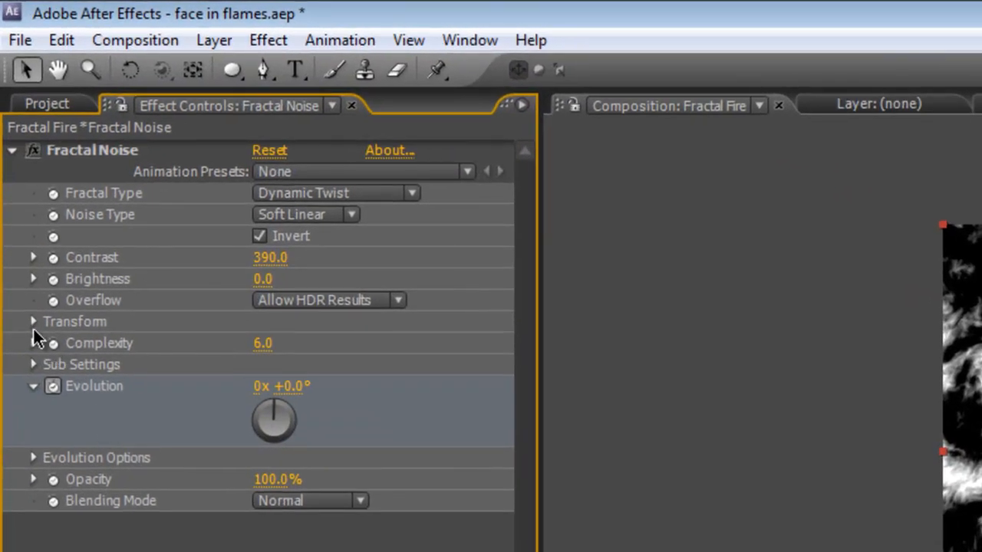
# At the composition's end, drag Offset Turbulence Y to -710 so the noise rises over time
pyautogui.click(33, 322)
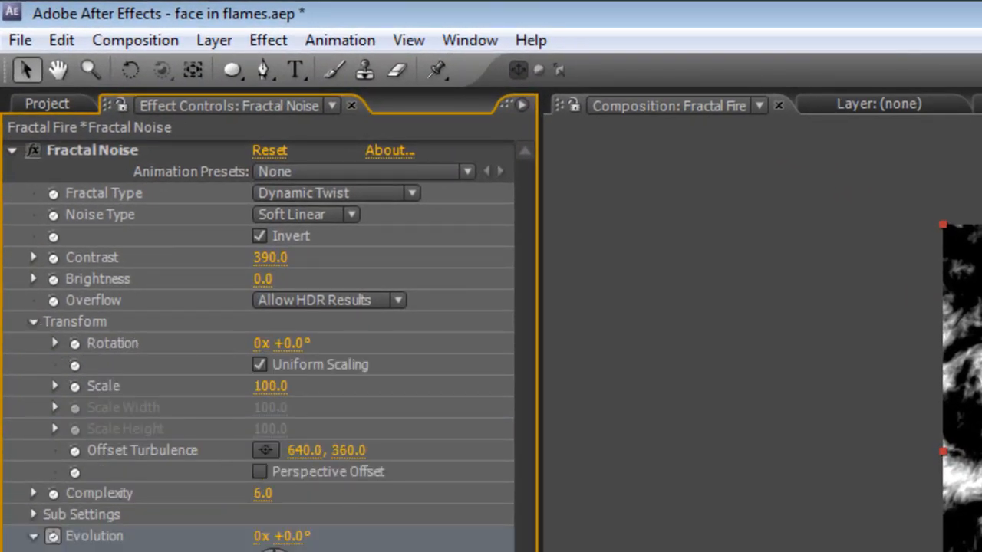
pyautogui.click(54, 385)
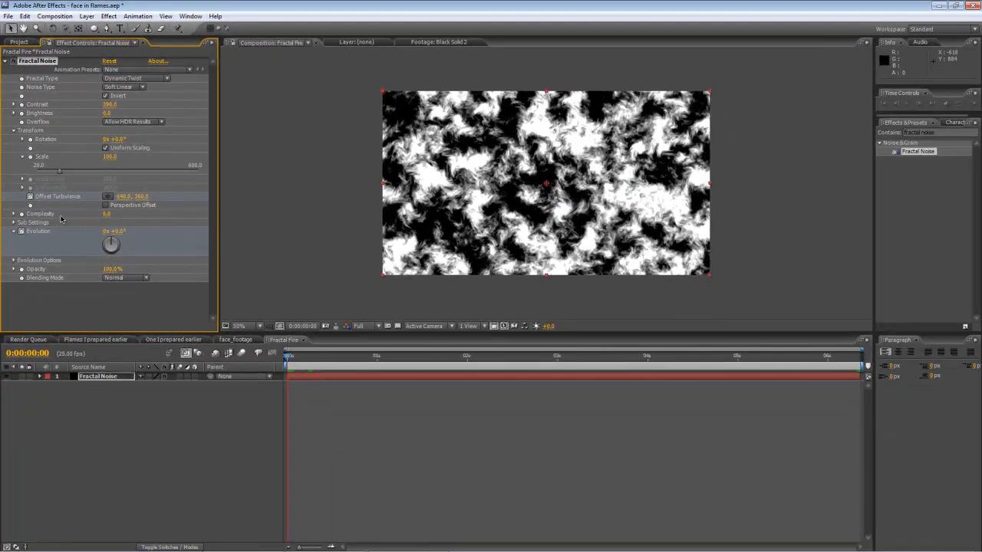
pyautogui.press('space')
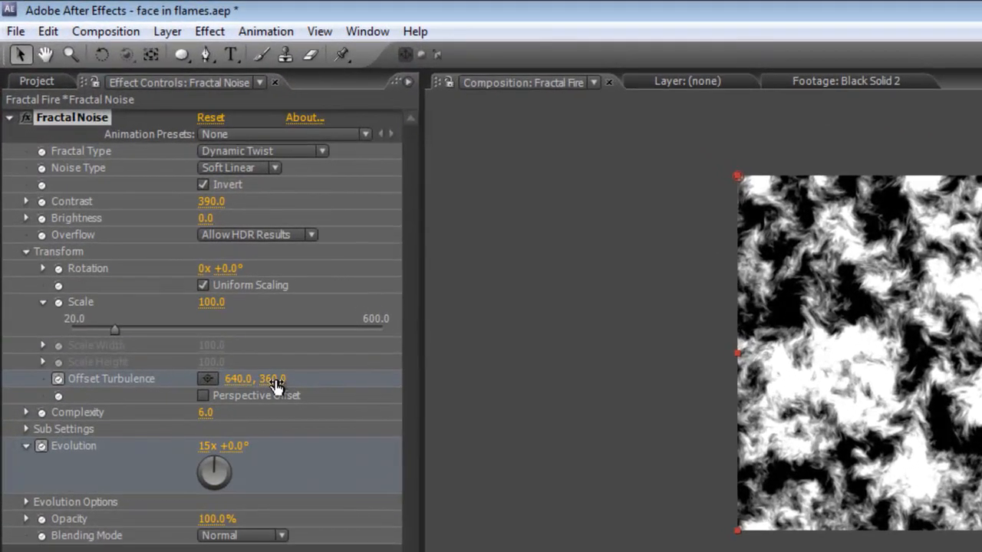
pyautogui.moveTo(276, 381); pyautogui.dragTo(3, 381)
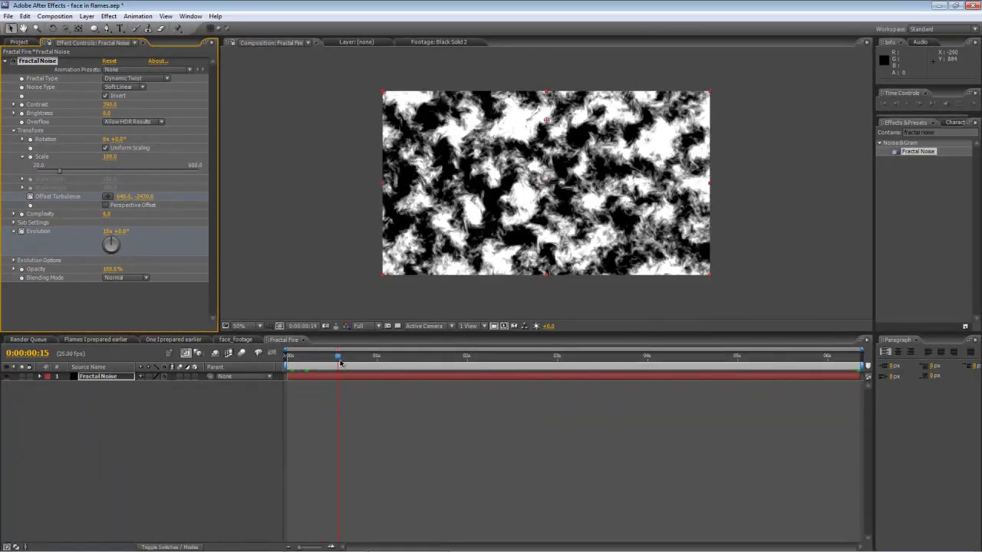
# RAM-preview the rising noise animation and stop playback
pyautogui.moveTo(340, 363)
pyautogui.mouseDown()
pyautogui.moveTo(606, 371)
pyautogui.moveTo(284, 363)
pyautogui.mouseUp()
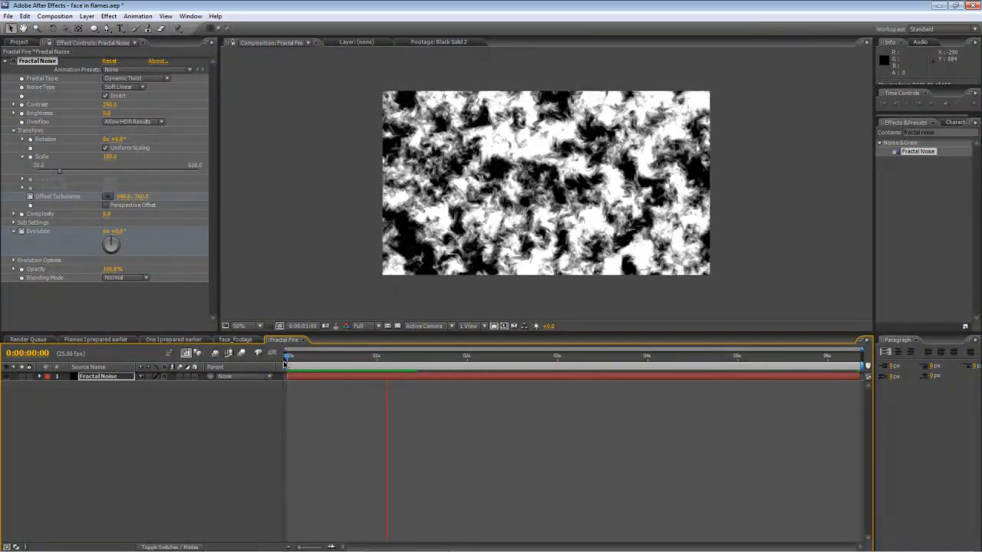
pyautogui.press('space')
pyautogui.click(57, 437)
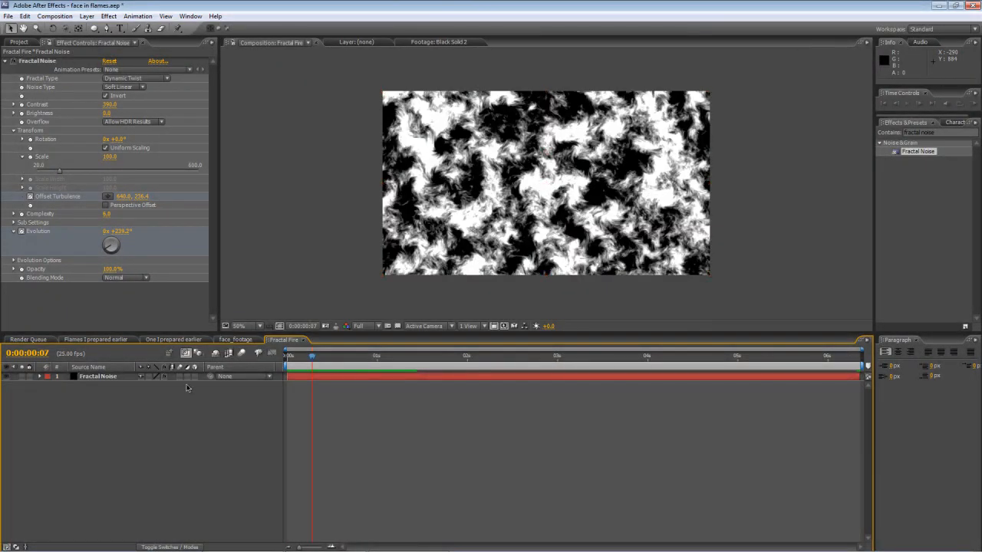
# Place the Fractal Fire composition as a layer above the clip in face_footage
pyautogui.click(236, 340)
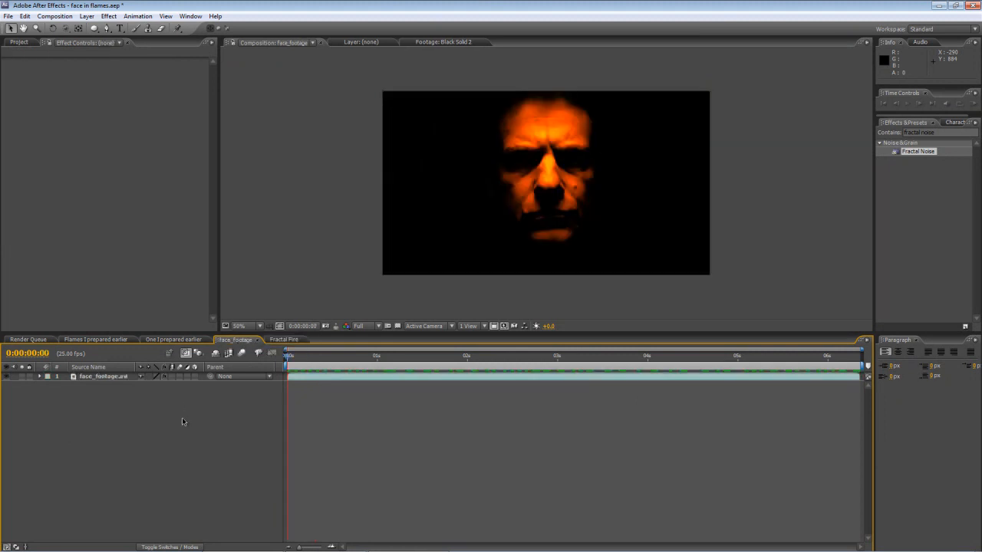
pyautogui.click(22, 43)
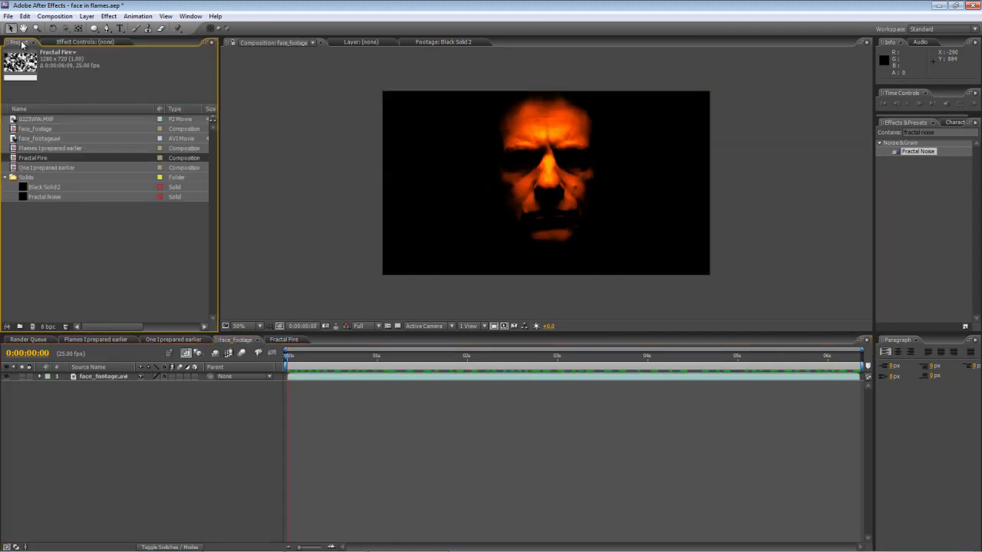
pyautogui.click(67, 301)
pyautogui.moveTo(13, 159); pyautogui.dragTo(71, 383)
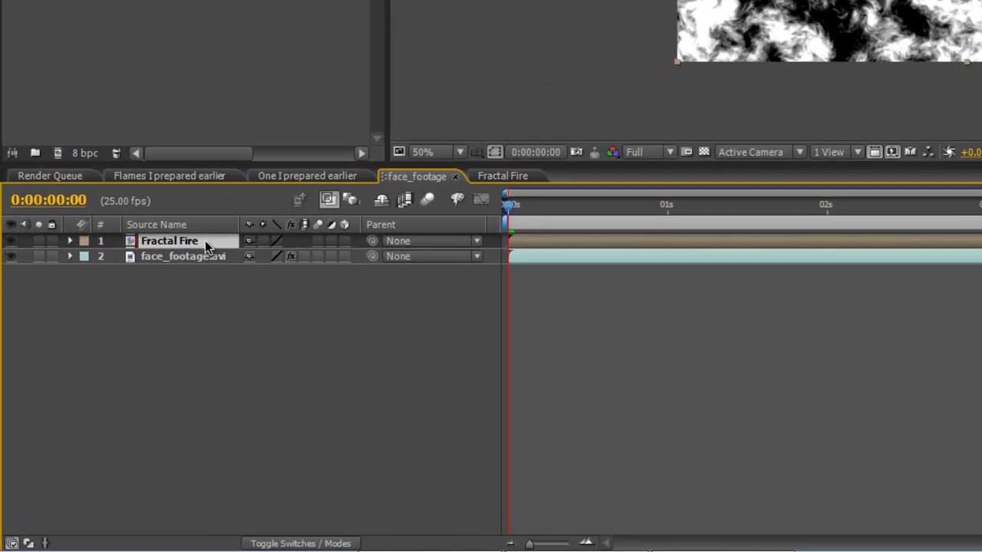
# Blend the Fractal Fire layer as Stencil Luma and preview the flaming face
pyautogui.rightClick(115, 379)
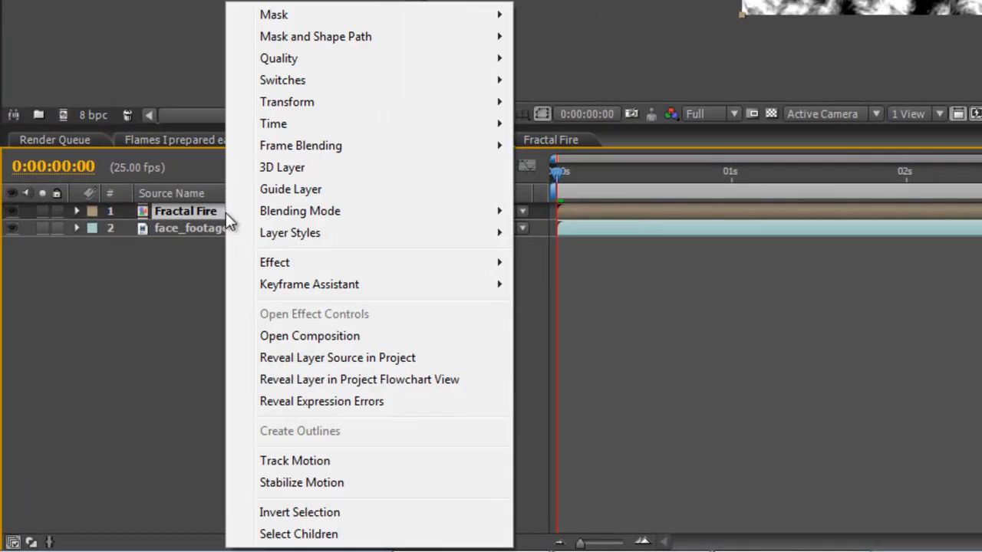
pyautogui.moveTo(300, 211)
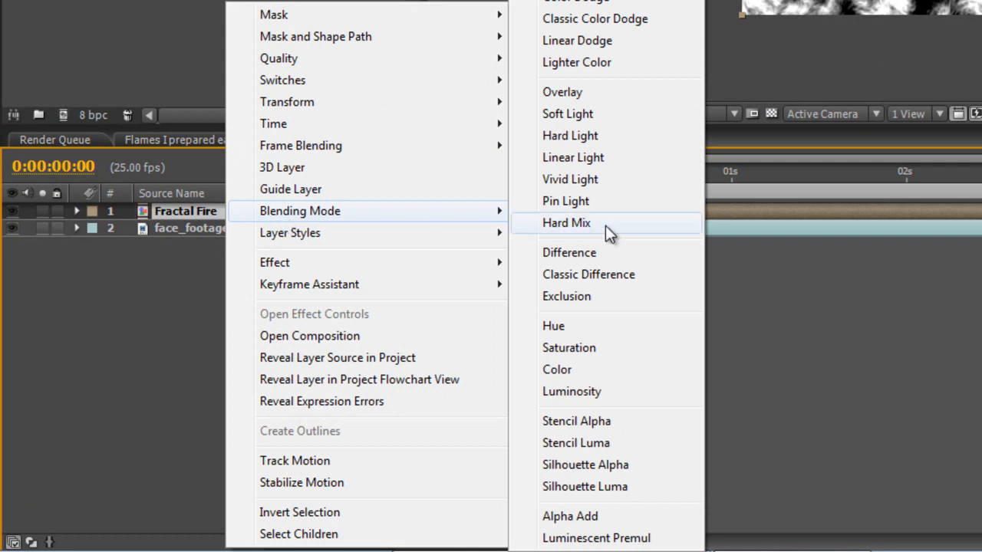
pyautogui.click(591, 447)
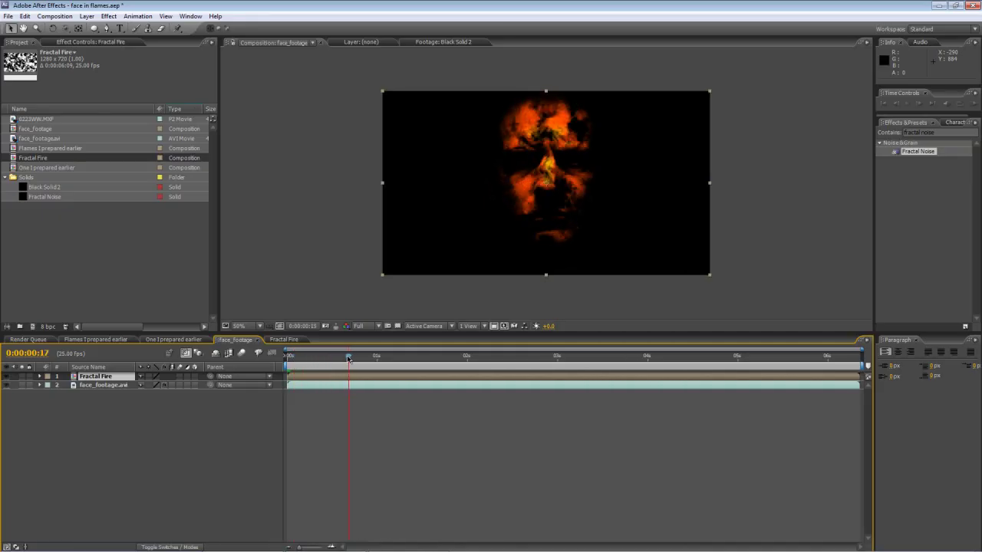
pyautogui.moveTo(348, 359)
pyautogui.mouseDown()
pyautogui.moveTo(444, 359)
pyautogui.moveTo(564, 380)
pyautogui.moveTo(269, 381)
pyautogui.mouseUp()
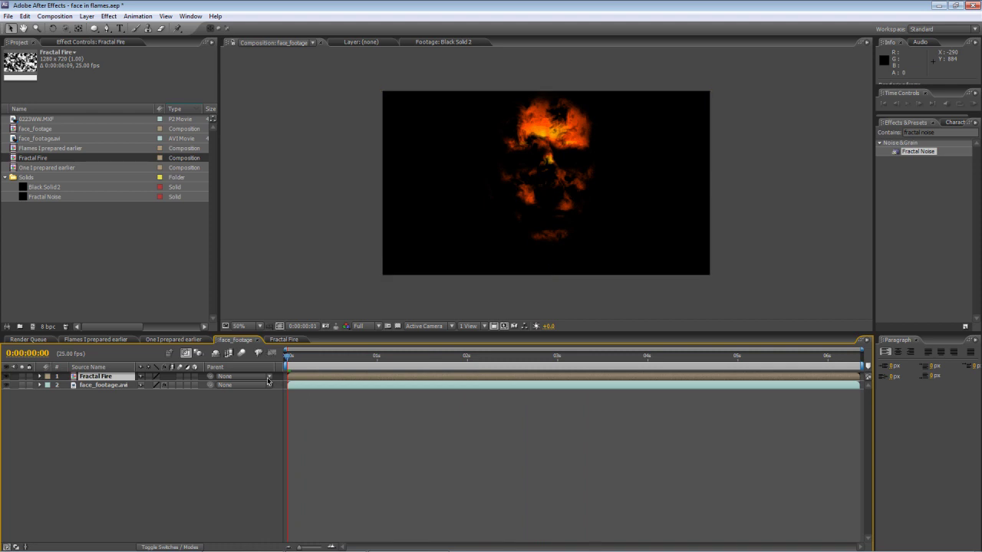
pyautogui.press('KP_0')
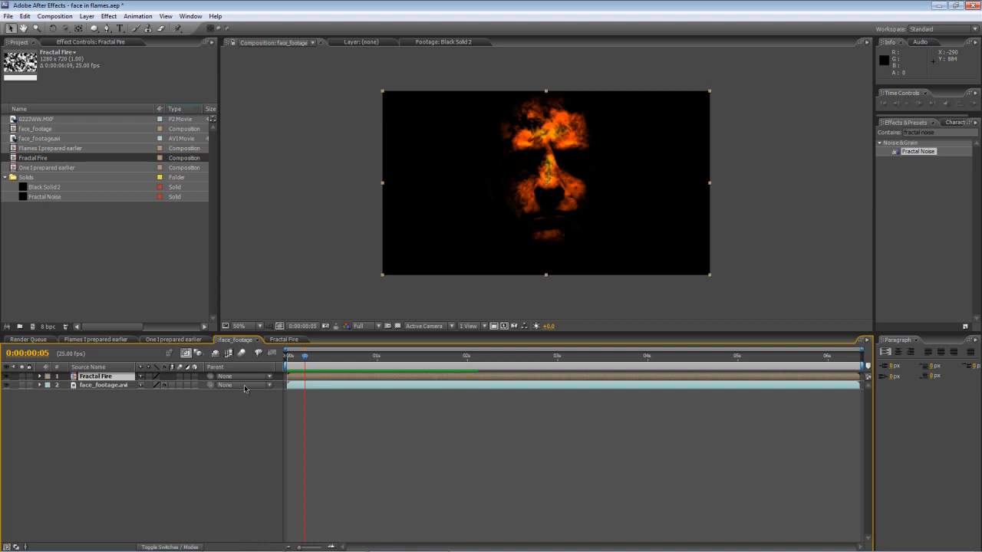
# Search 'displ' and apply Displacement Map to the face_footage.avi layer
pyautogui.click(95, 429)
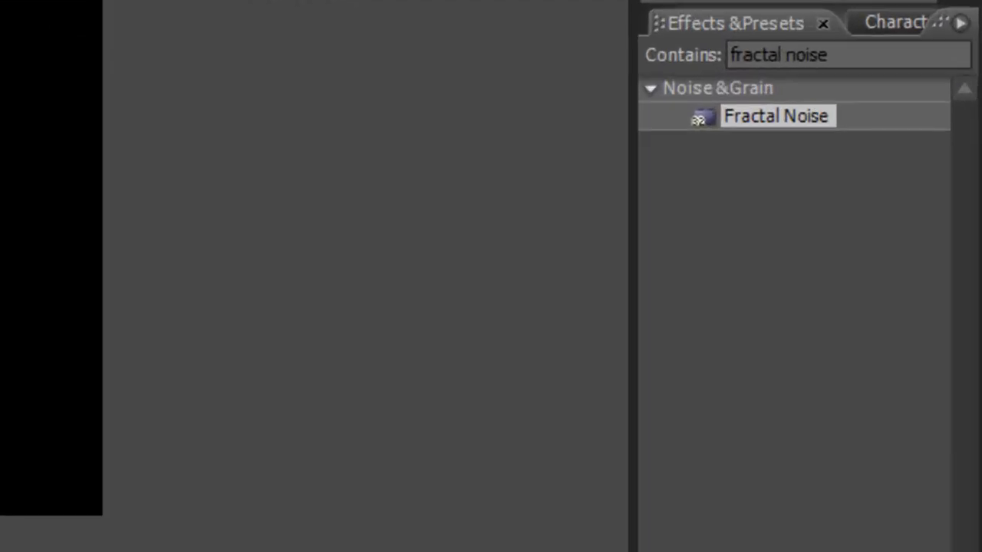
pyautogui.tripleClick(882, 55)
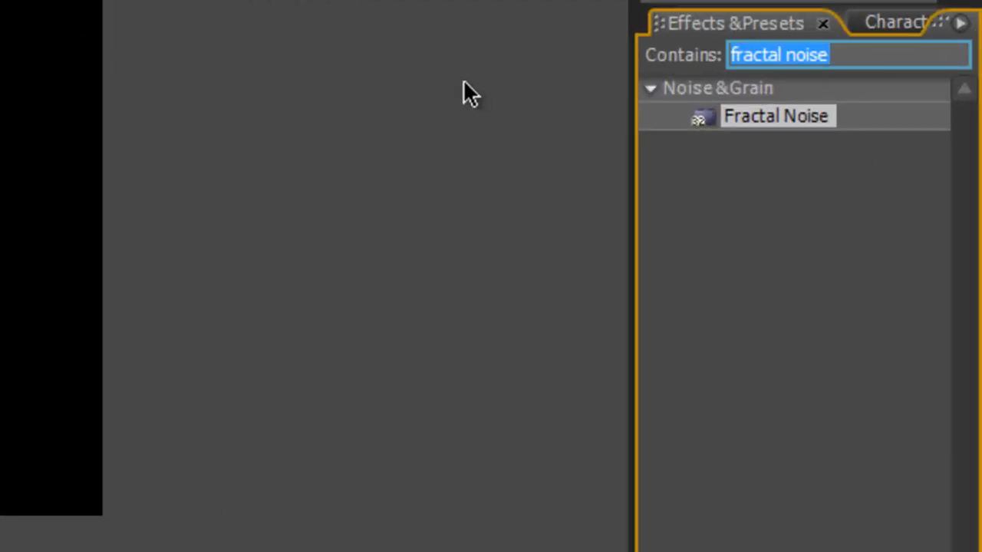
pyautogui.write('displ')
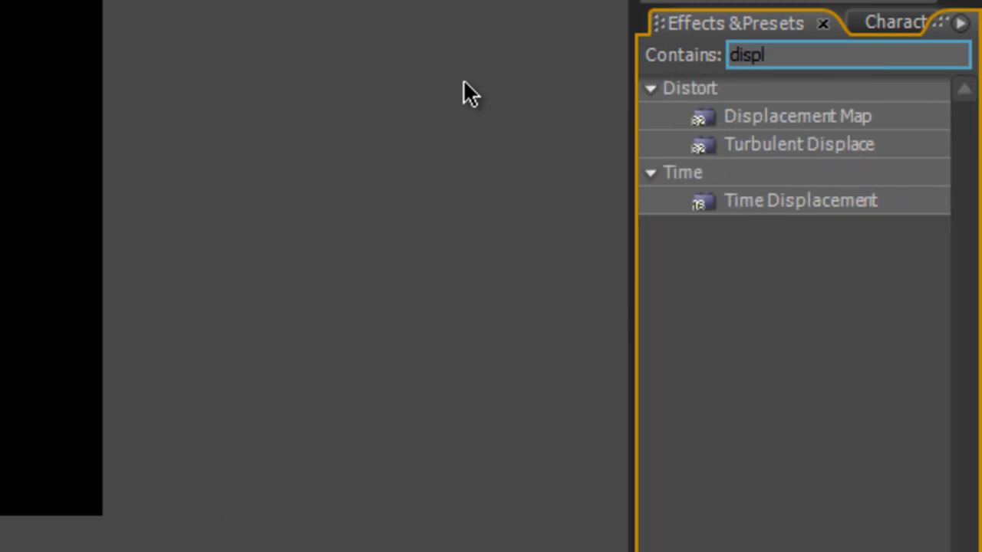
pyautogui.moveTo(827, 117); pyautogui.dragTo(106, 386)
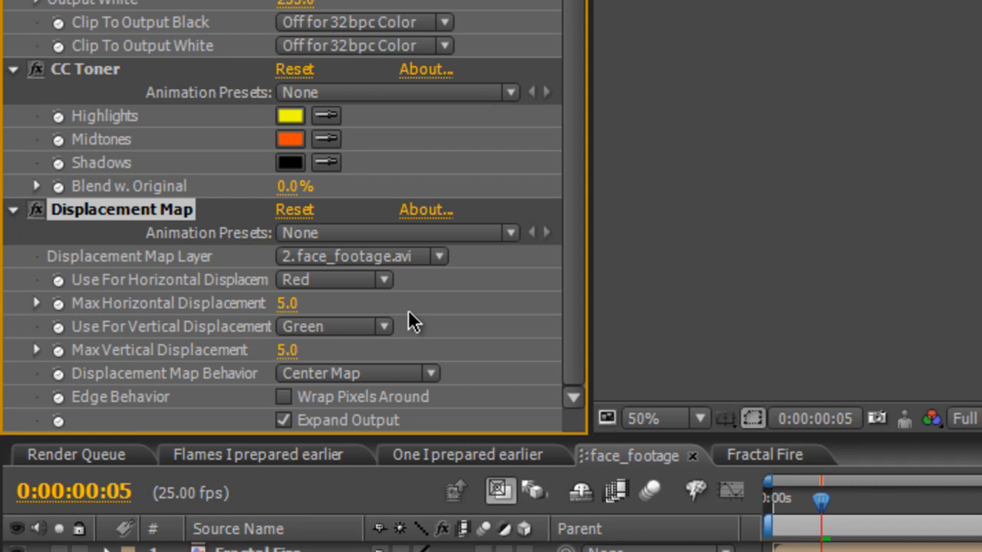
# Drive horizontal displacement from Alpha with Max Horizontal 10
pyautogui.click(340, 280)
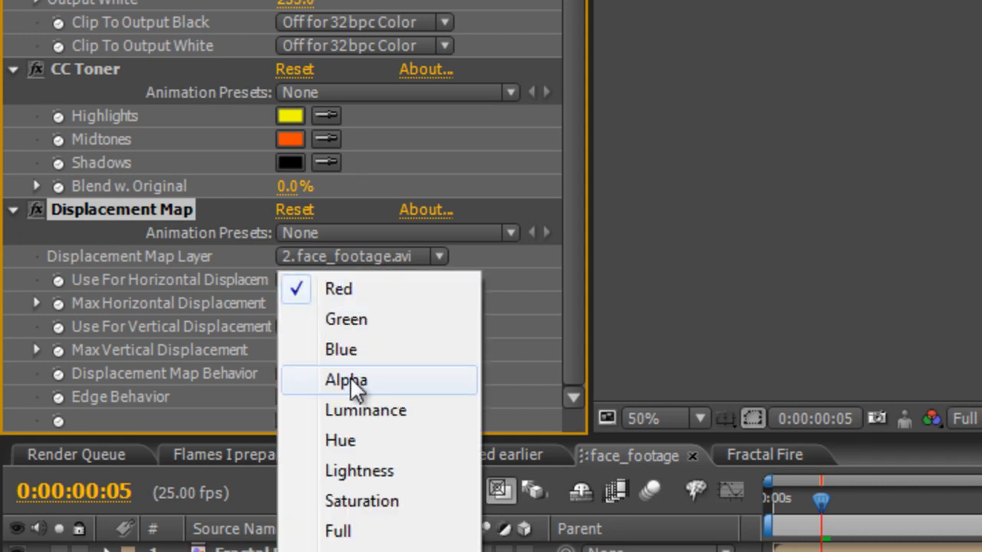
pyautogui.click(354, 381)
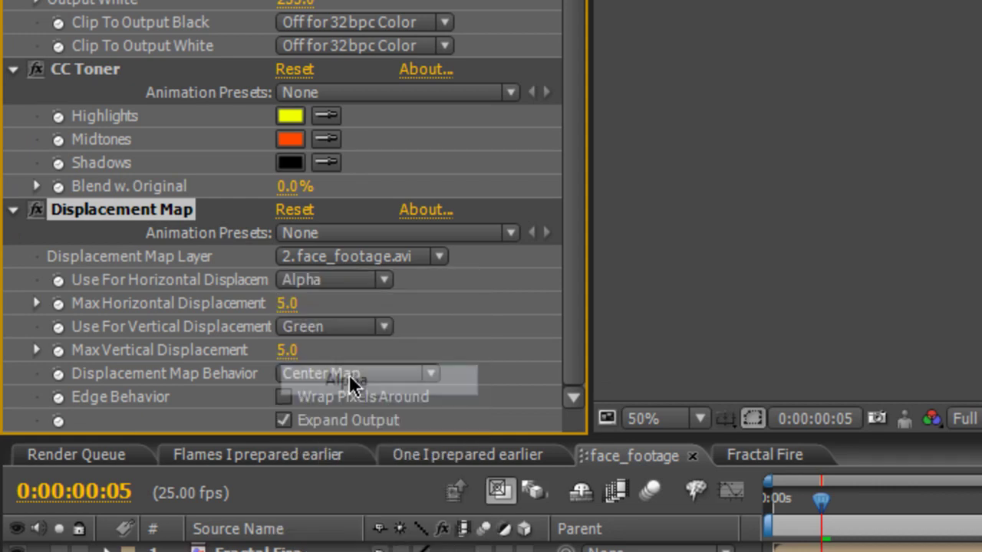
pyautogui.click(285, 304)
pyautogui.write('10')
pyautogui.press('Return')
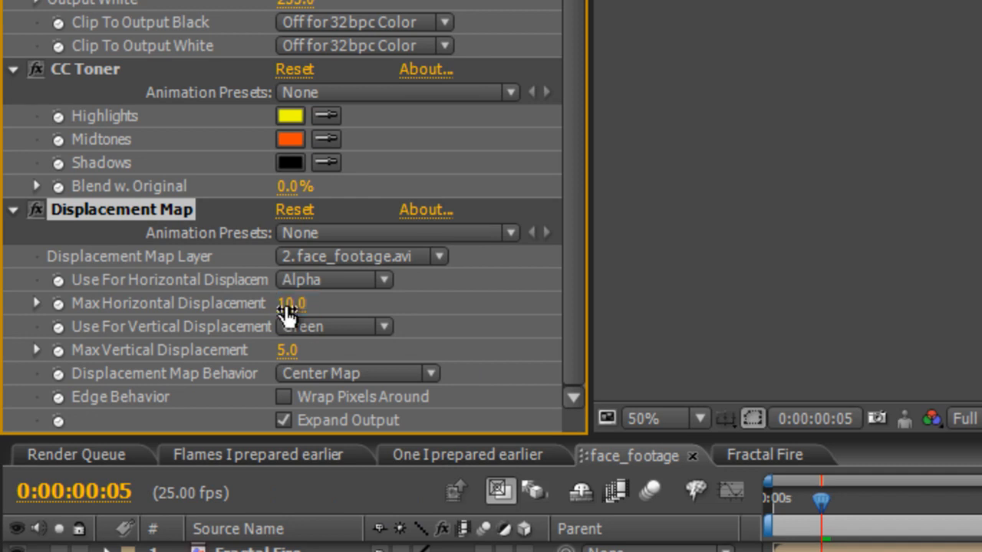
# Drive vertical displacement from Red with Max Vertical 10, returning to the composition start
pyautogui.click(325, 326)
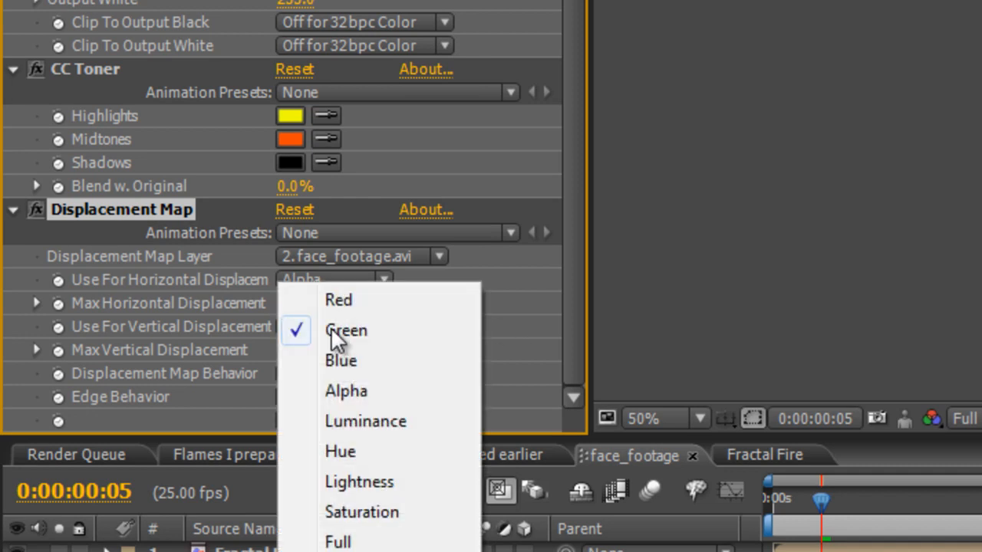
pyautogui.click(339, 303)
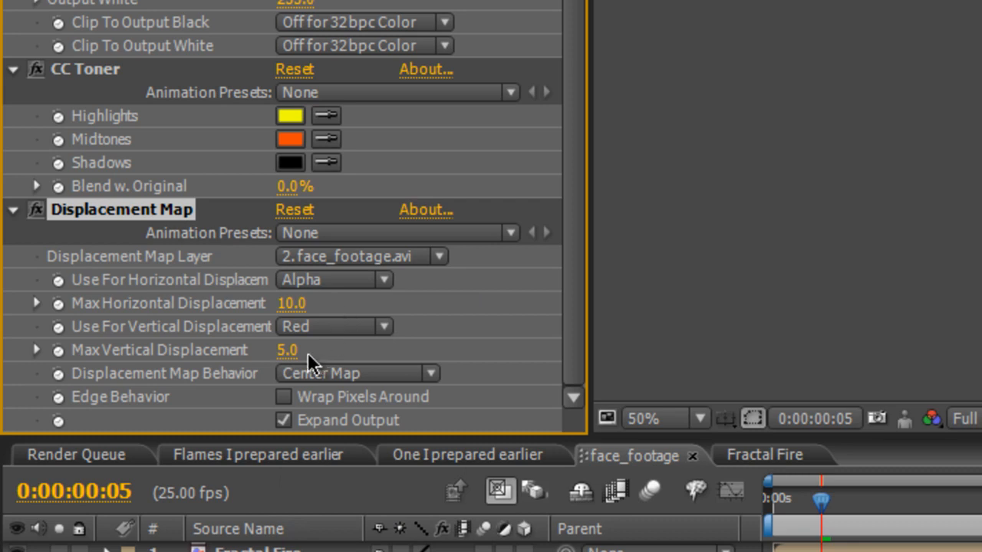
pyautogui.click(287, 350)
pyautogui.write('10')
pyautogui.press('Return')
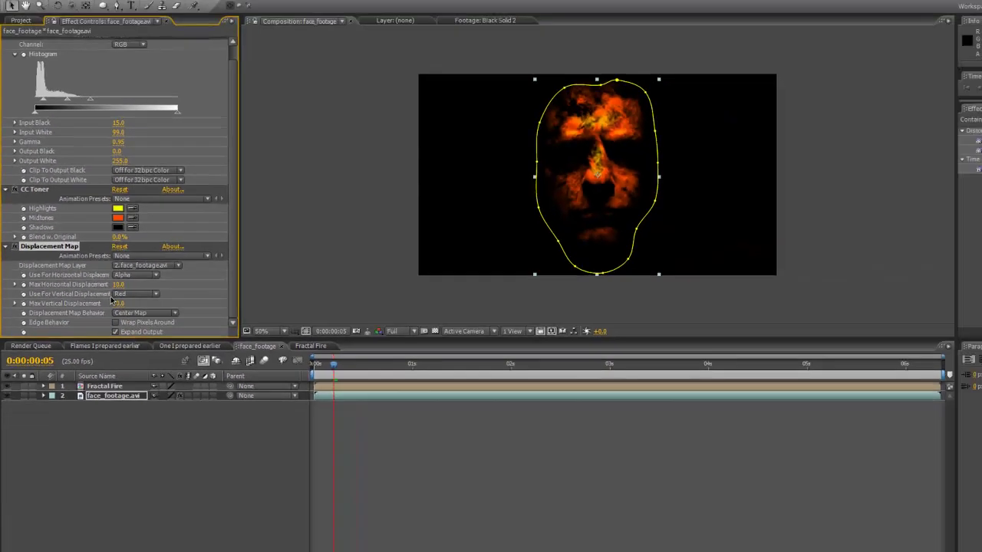
pyautogui.click(197, 419)
pyautogui.moveTo(305, 355); pyautogui.dragTo(261, 362)
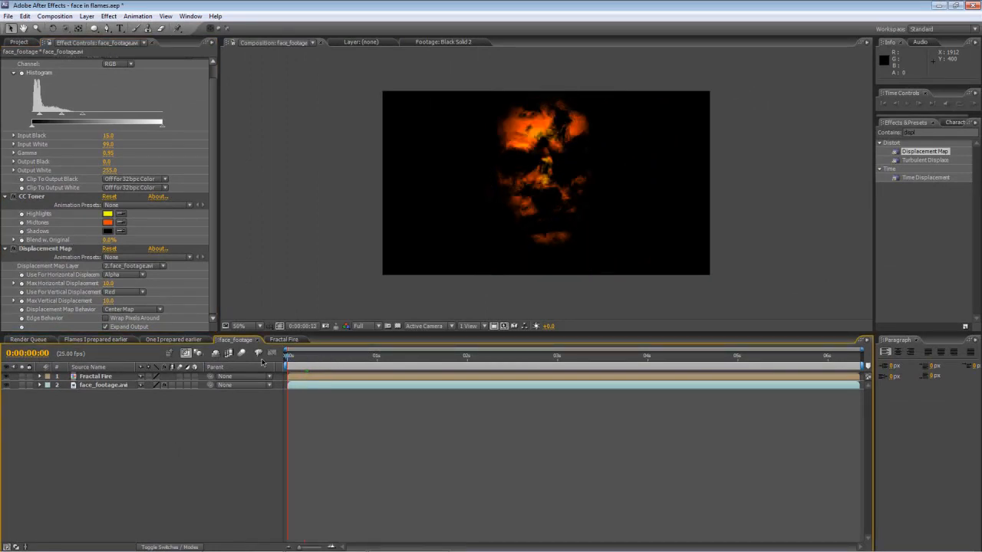